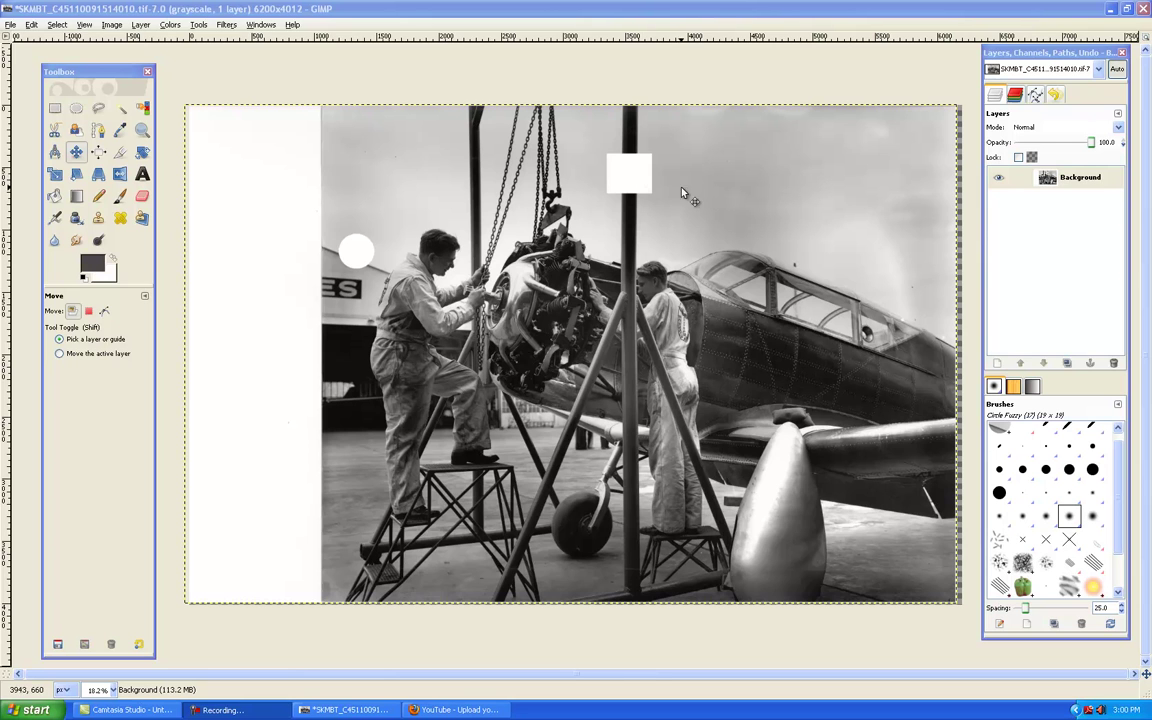
Nudge the Background photo layer a few pixels right and down with the Move tool.
left_click(512, 241)
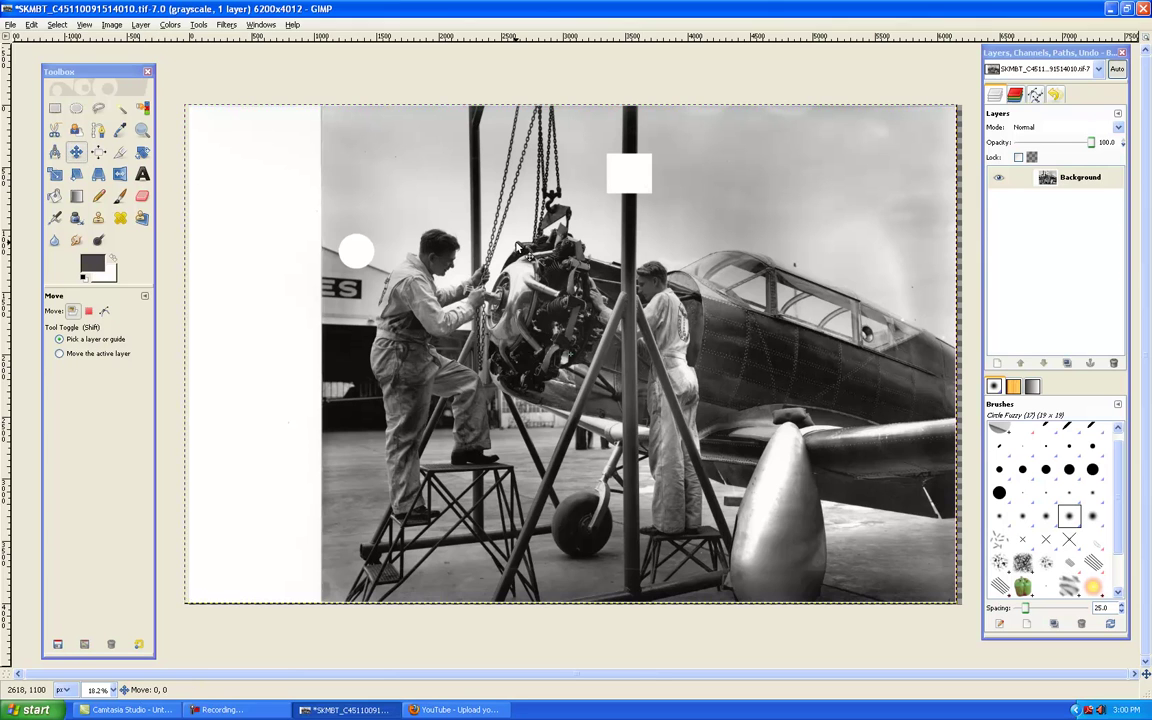
left_click_drag(514, 245, 522, 248)
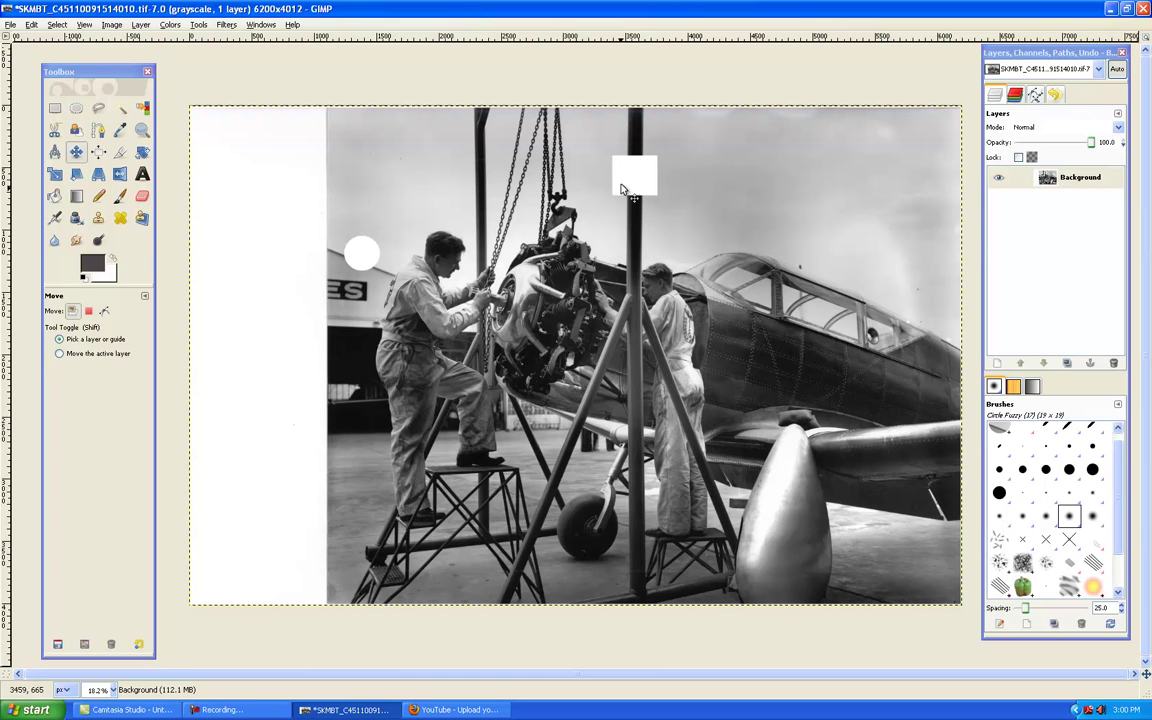
Rectangle-select the section of pole and sky just above the white square.
left_click(56, 111)
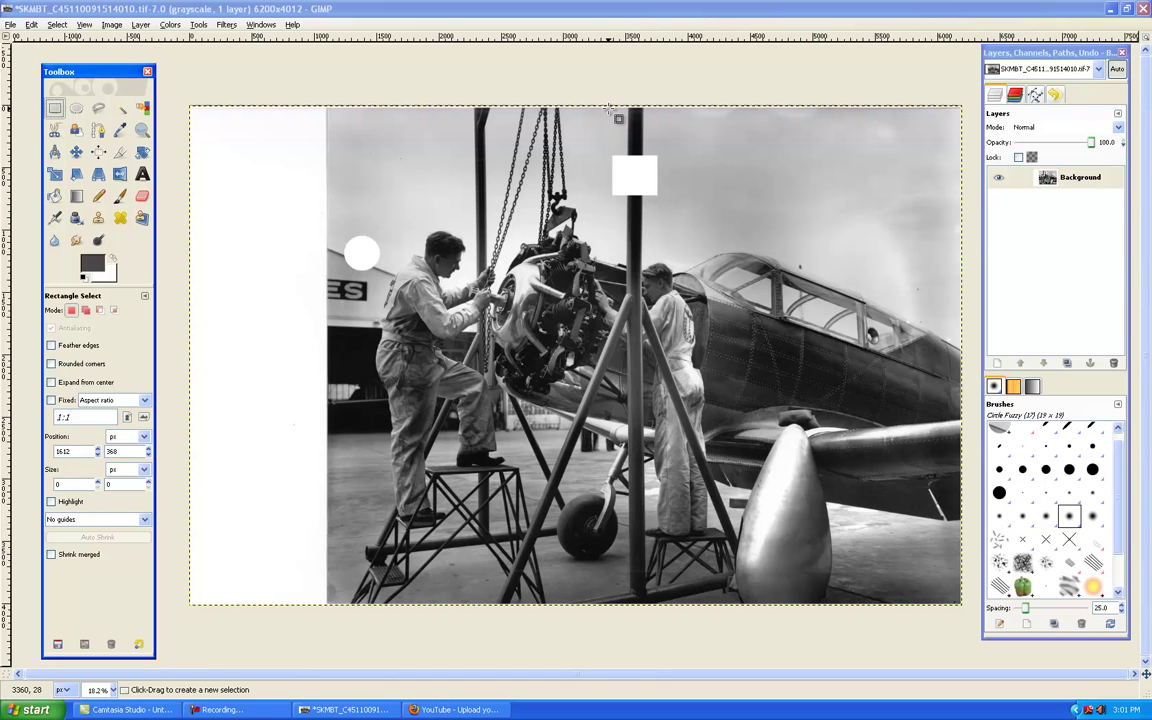
left_click_drag(611, 110, 668, 165)
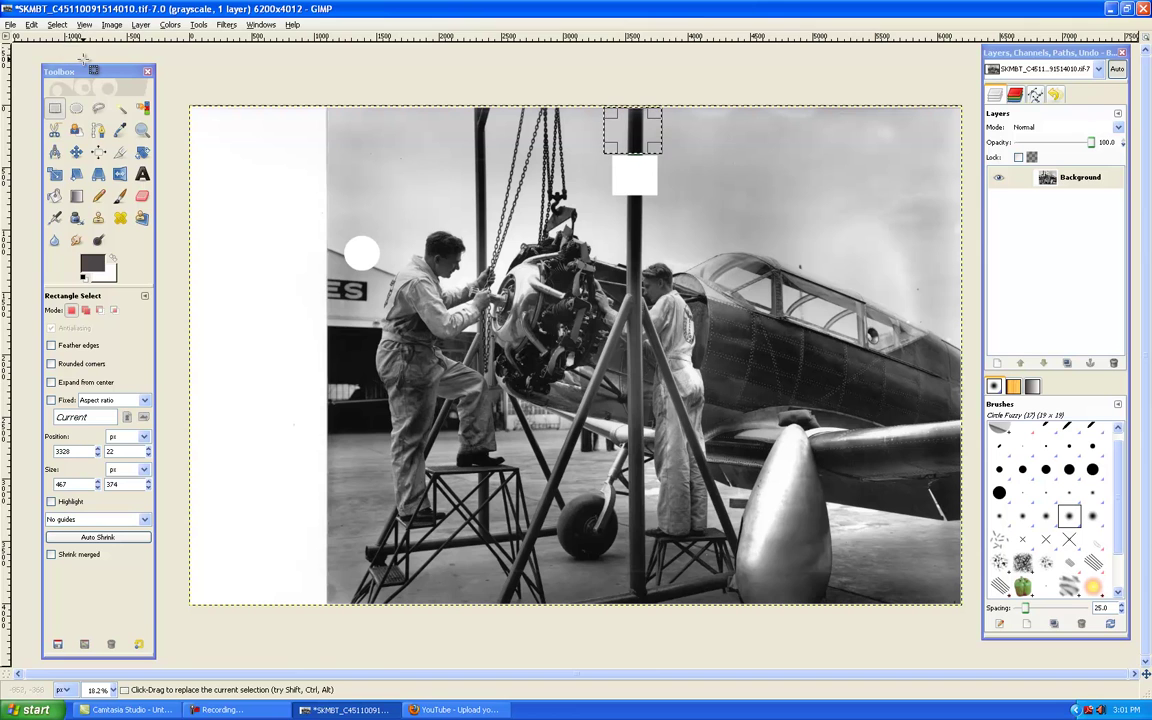
left_click(32, 26)
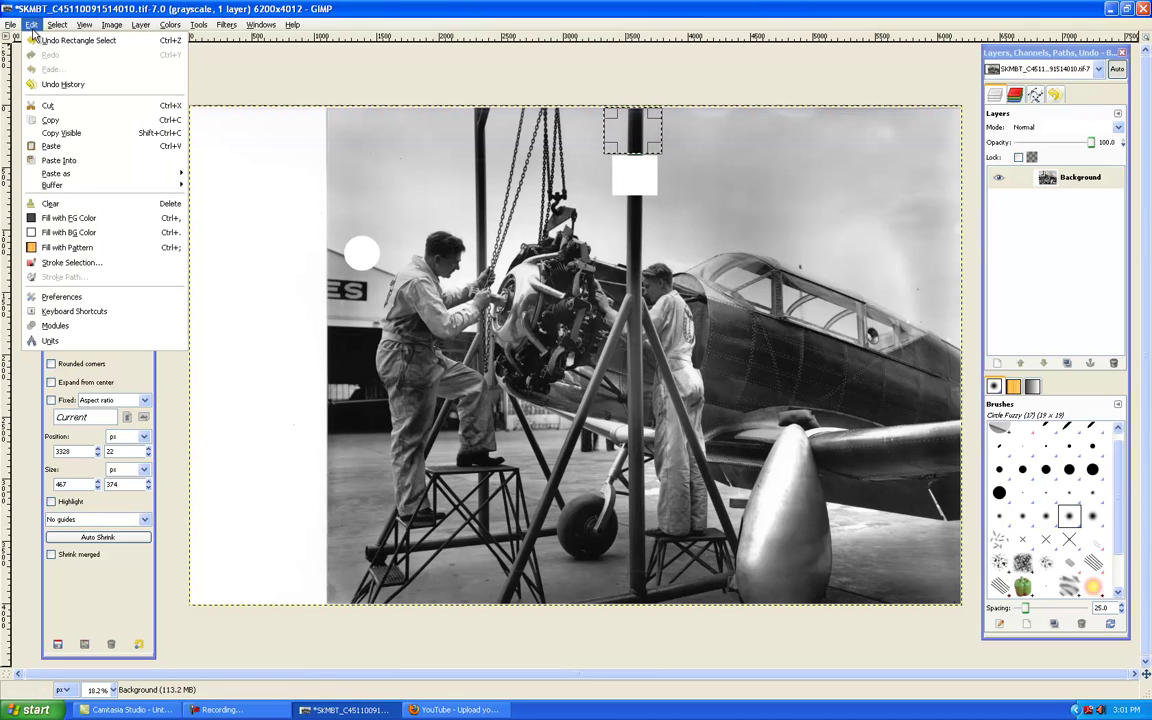
Copy and paste the pole patch, slide it down over the white square, and anchor it.
left_click(93, 120)
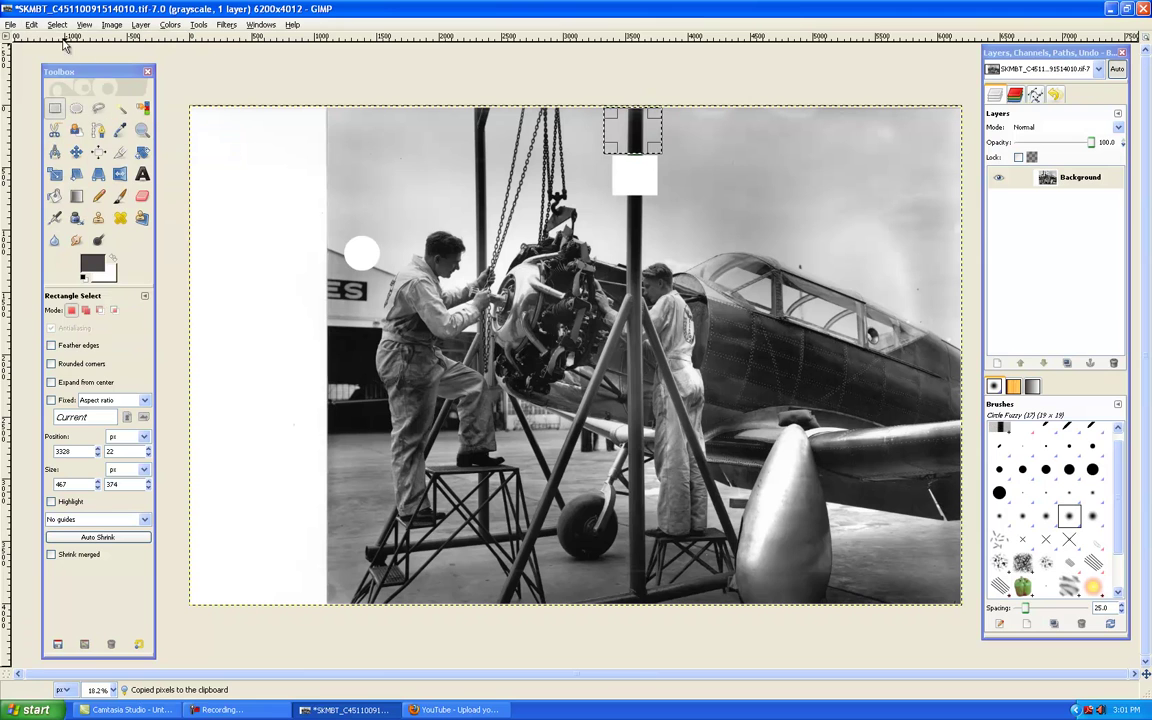
left_click(32, 25)
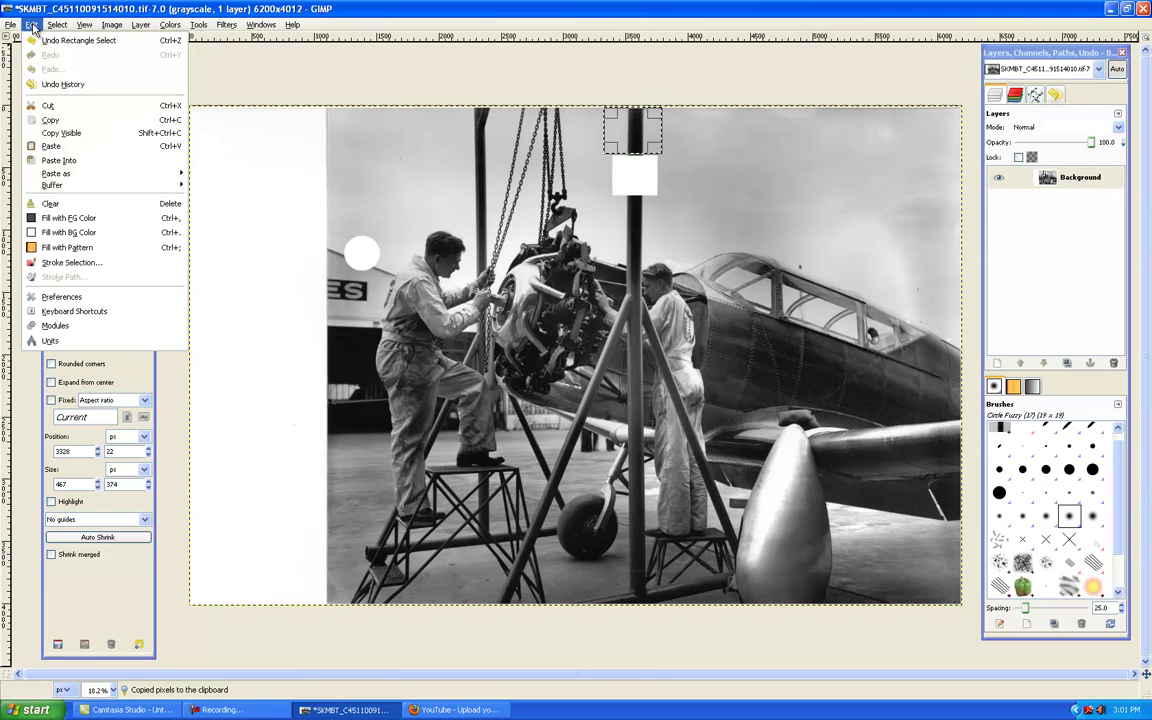
left_click(81, 151)
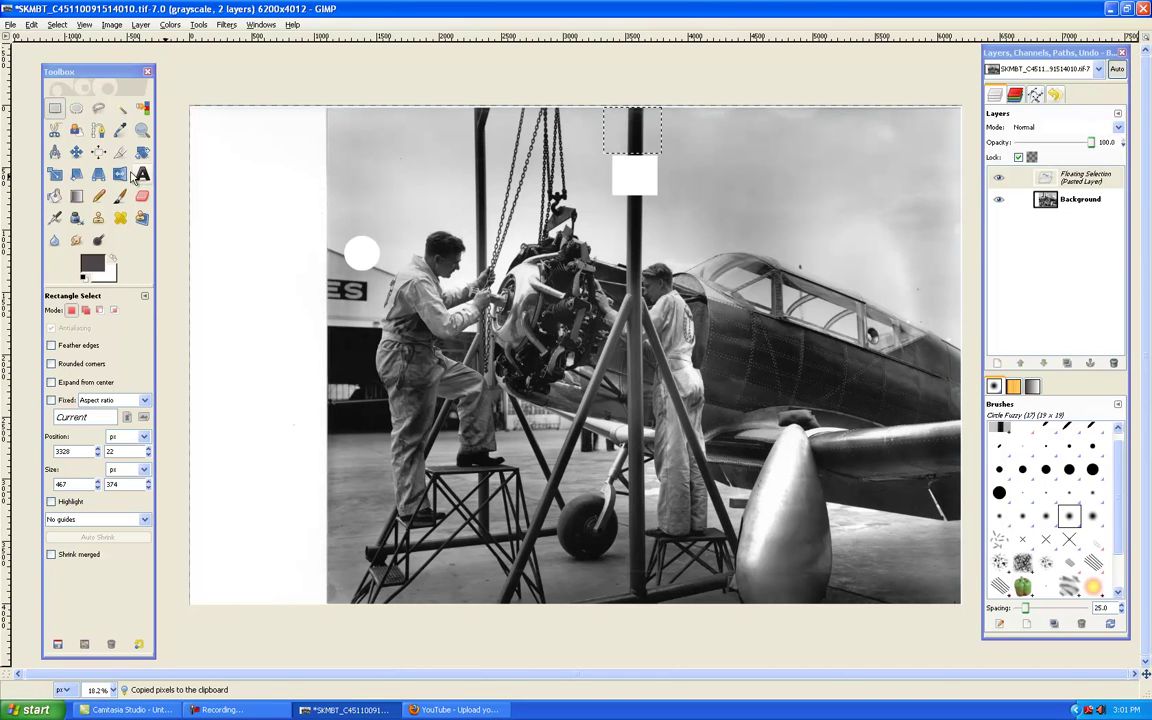
left_click(78, 151)
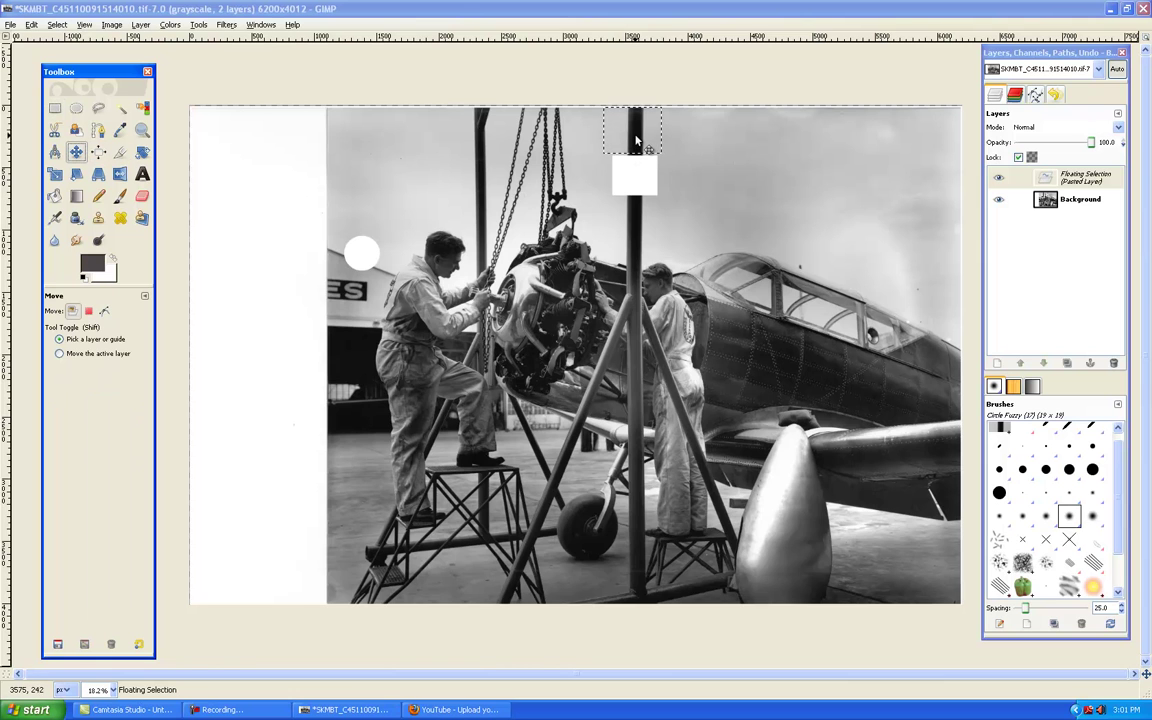
left_click_drag(636, 137, 634, 178)
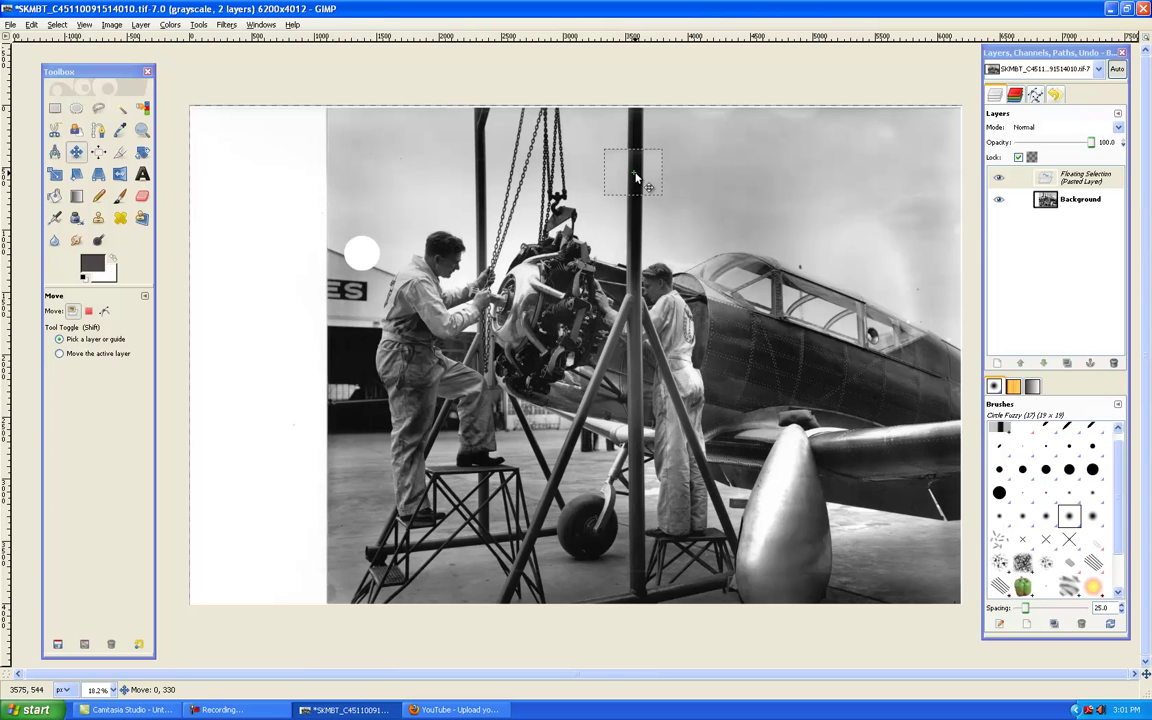
left_click_drag(635, 178, 635, 179)
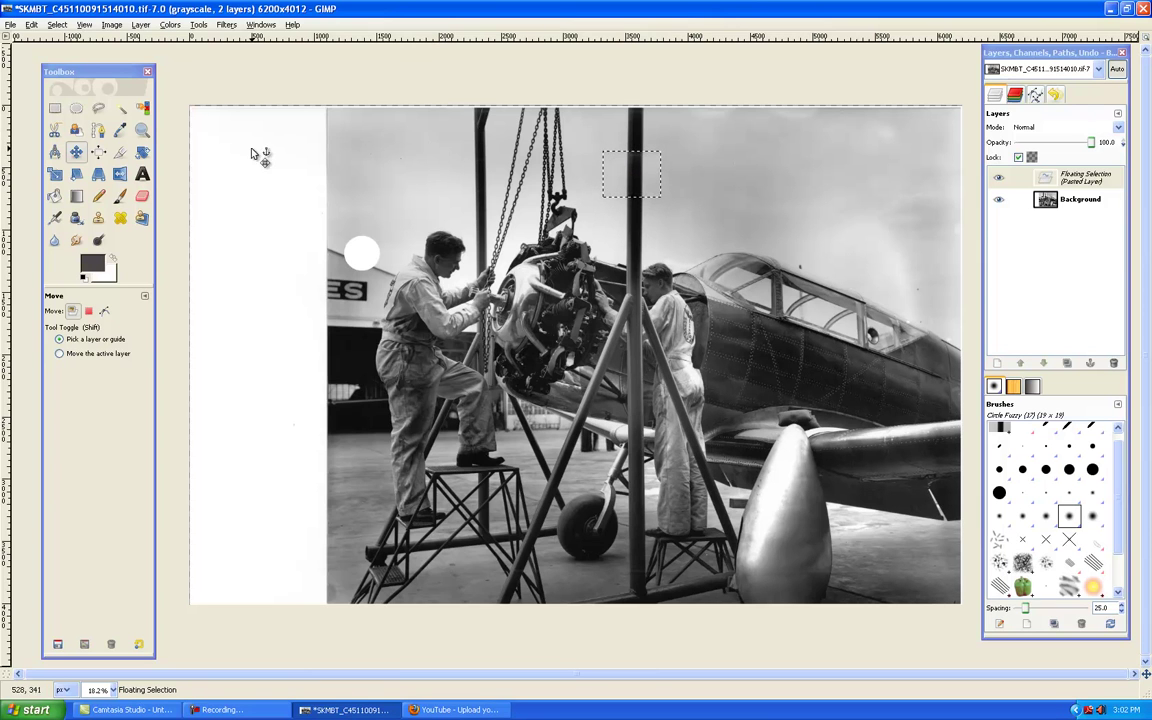
left_click(74, 149)
left_click(456, 168)
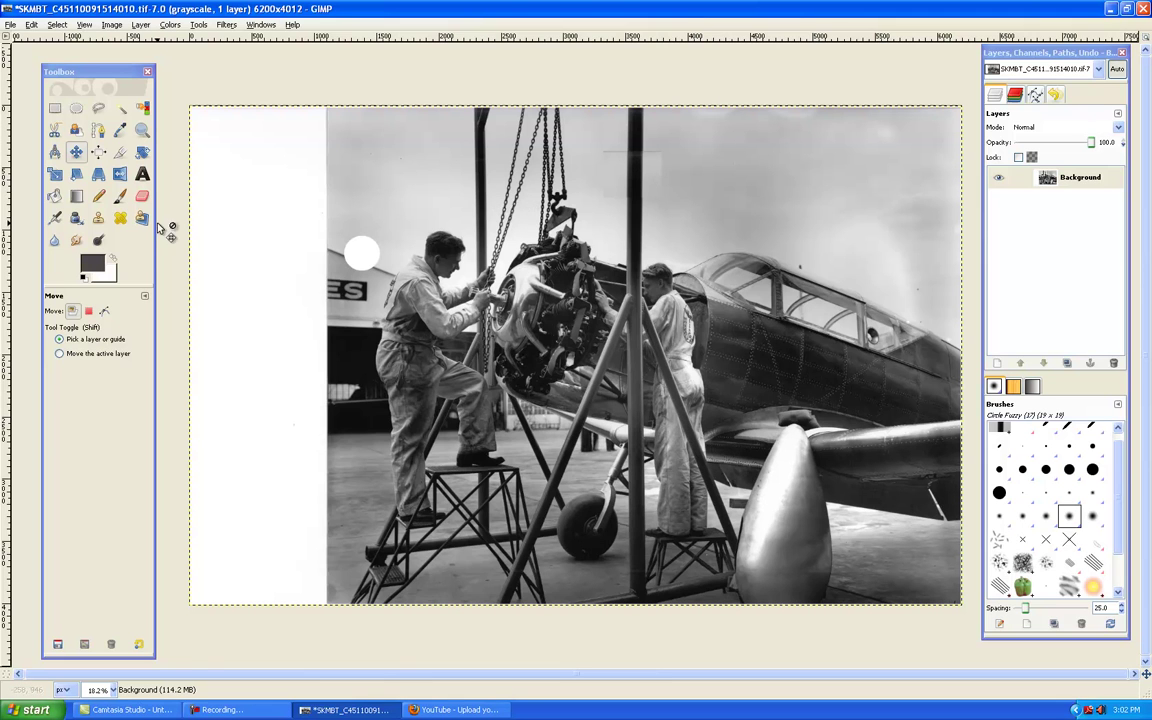
Set a sky clone source, raise the Clone opacity, and re-pick the source beside the patch.
left_click(98, 218)
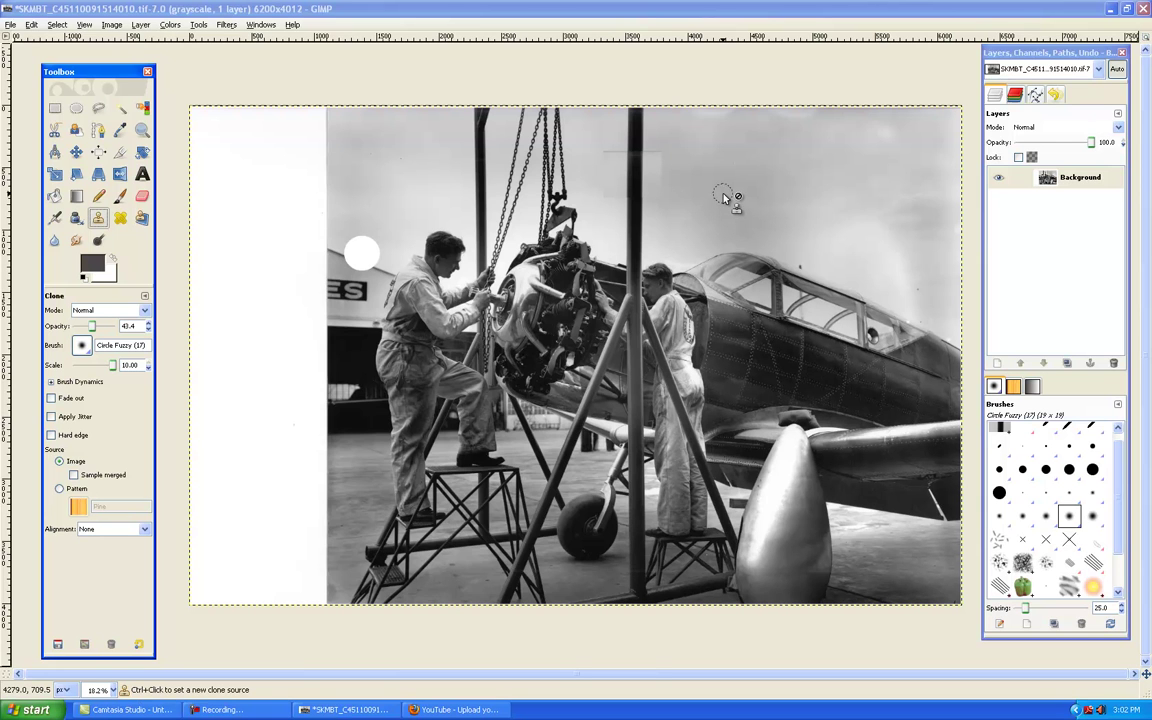
key("ctrl")
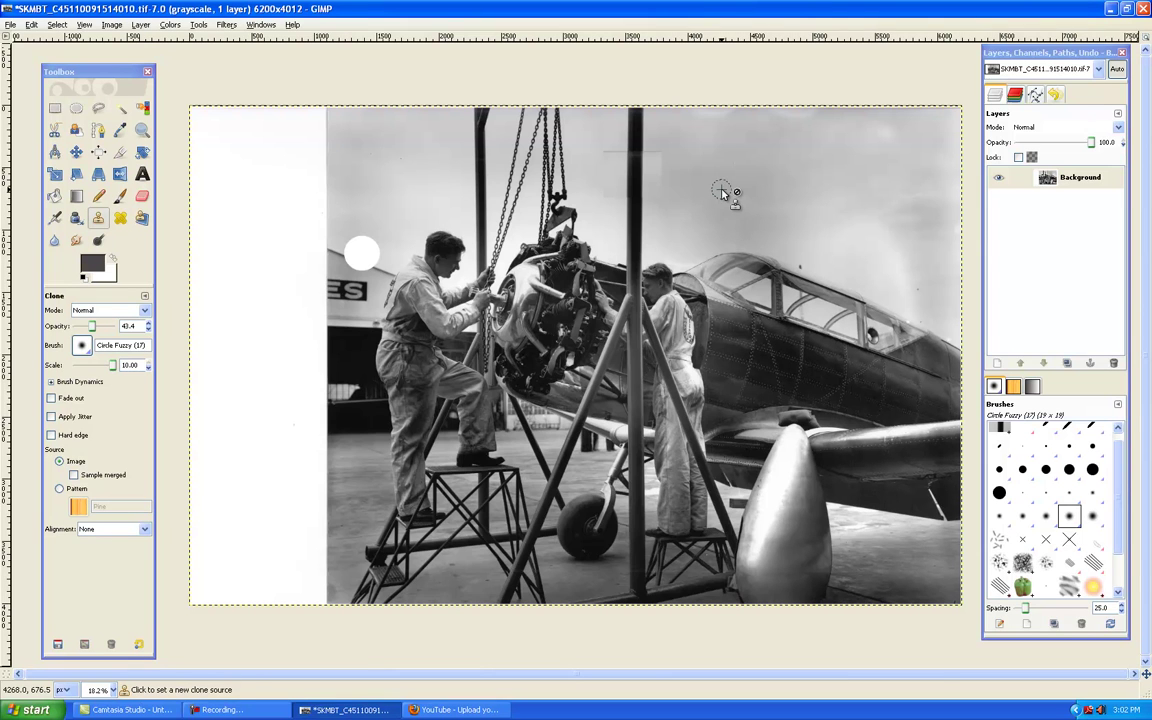
left_click(722, 191, "ctrl")
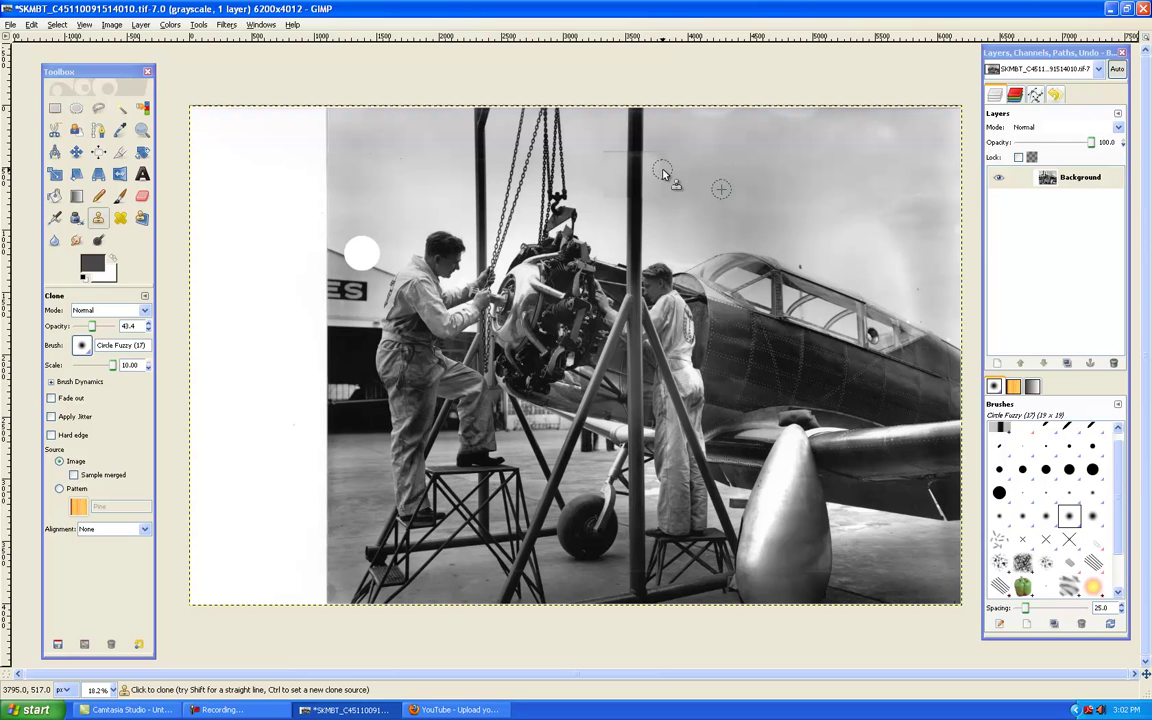
left_click_drag(90, 327, 125, 332)
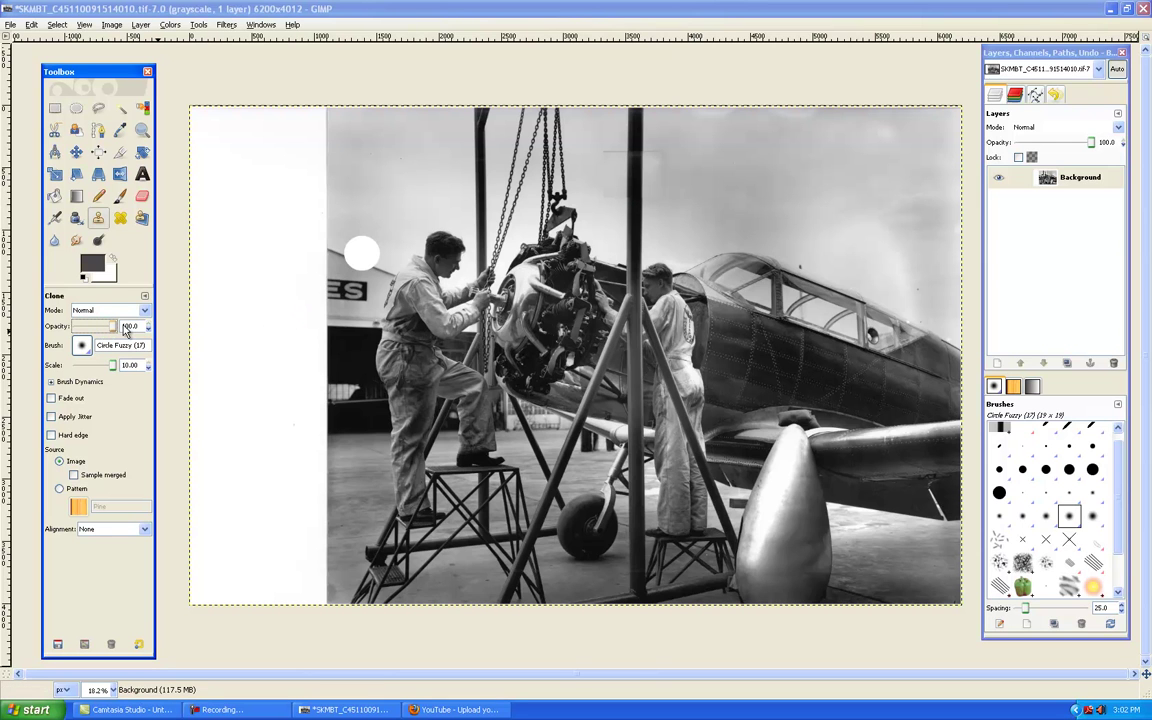
left_click(598, 166, "ctrl")
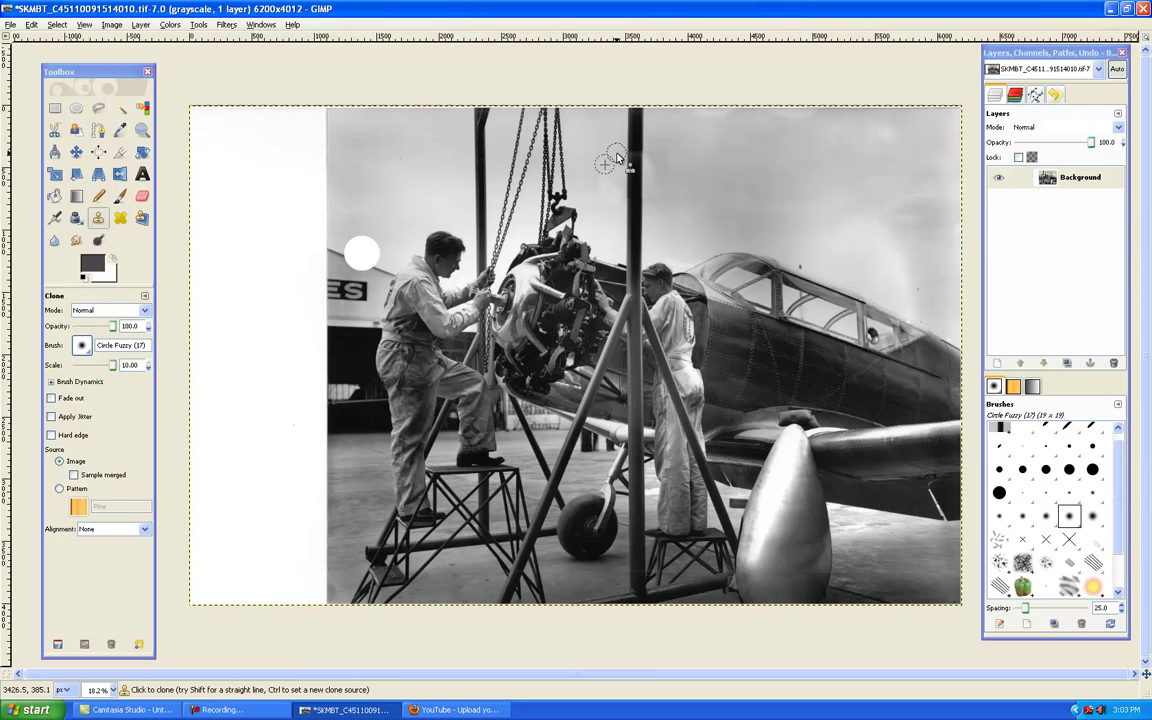
left_click(588, 167, "ctrl")
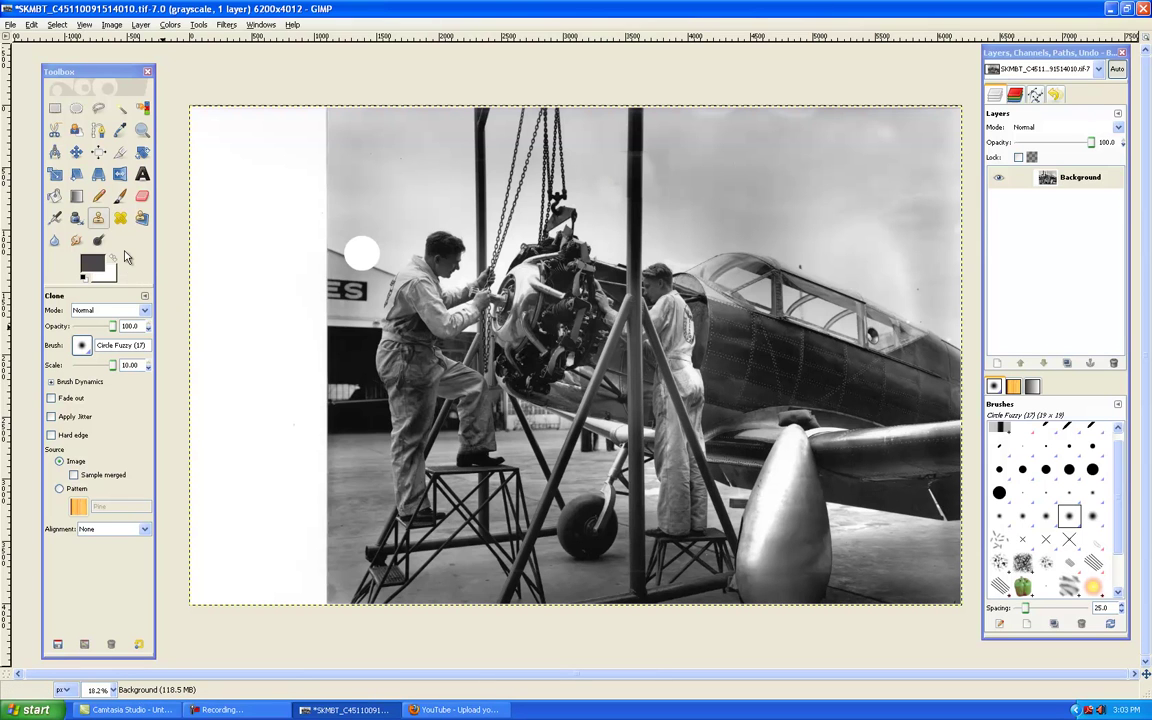
Zoom in on the engine and pole, then shrink the Clone brush to scale 2.38.
left_click(140, 131)
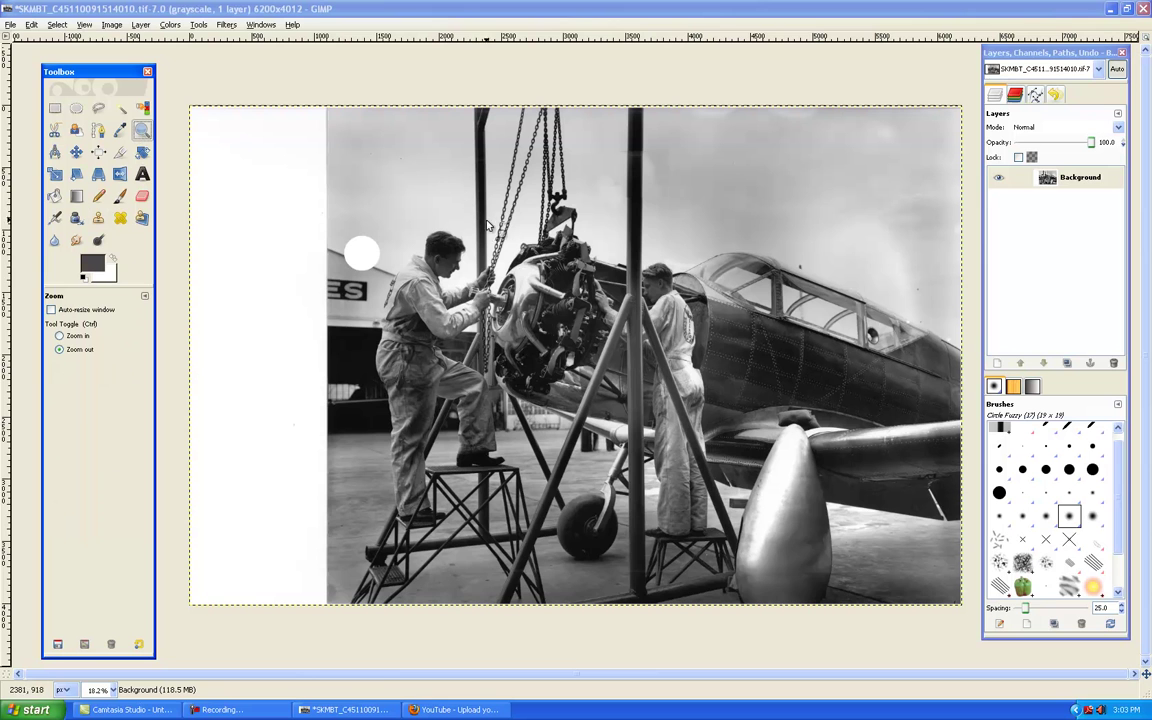
key("ctrl")
left_click(645, 182)
left_click(661, 178)
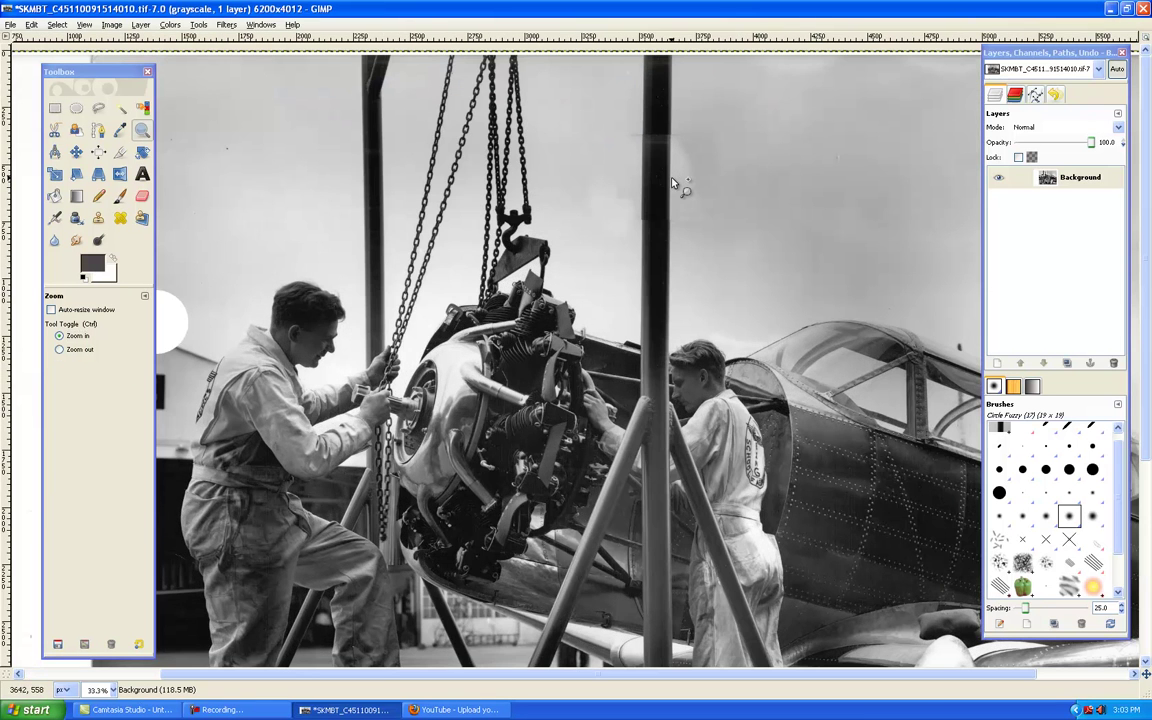
left_click(98, 218)
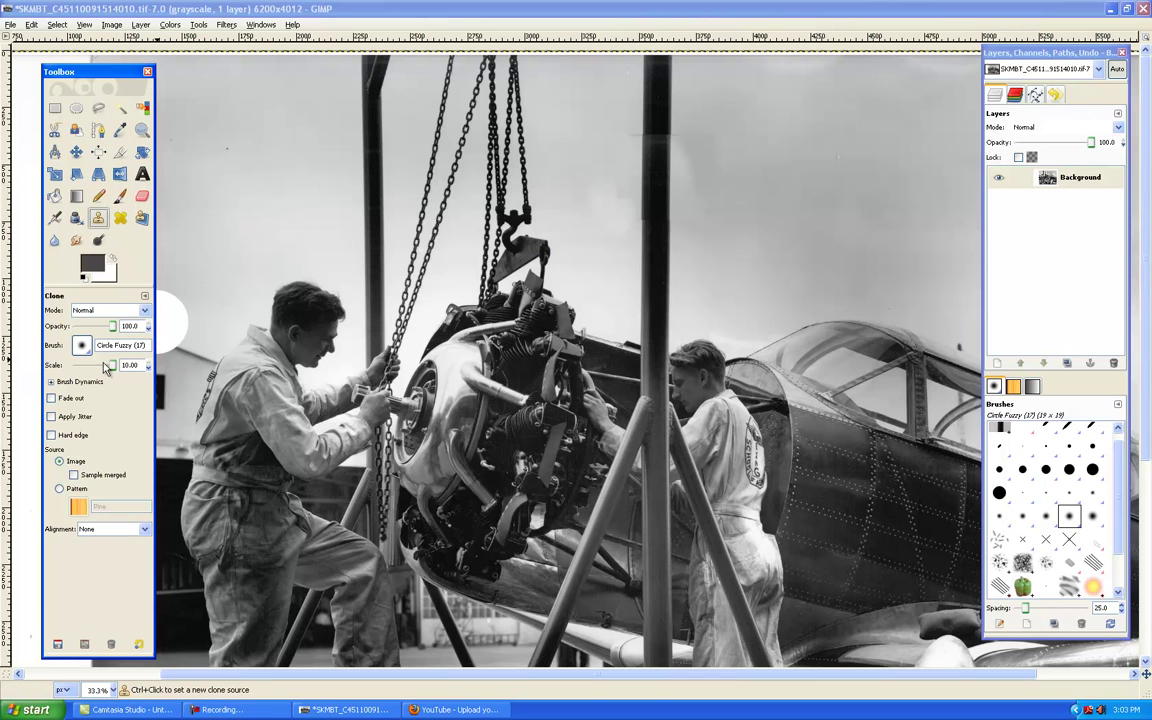
left_click_drag(115, 368, 105, 371)
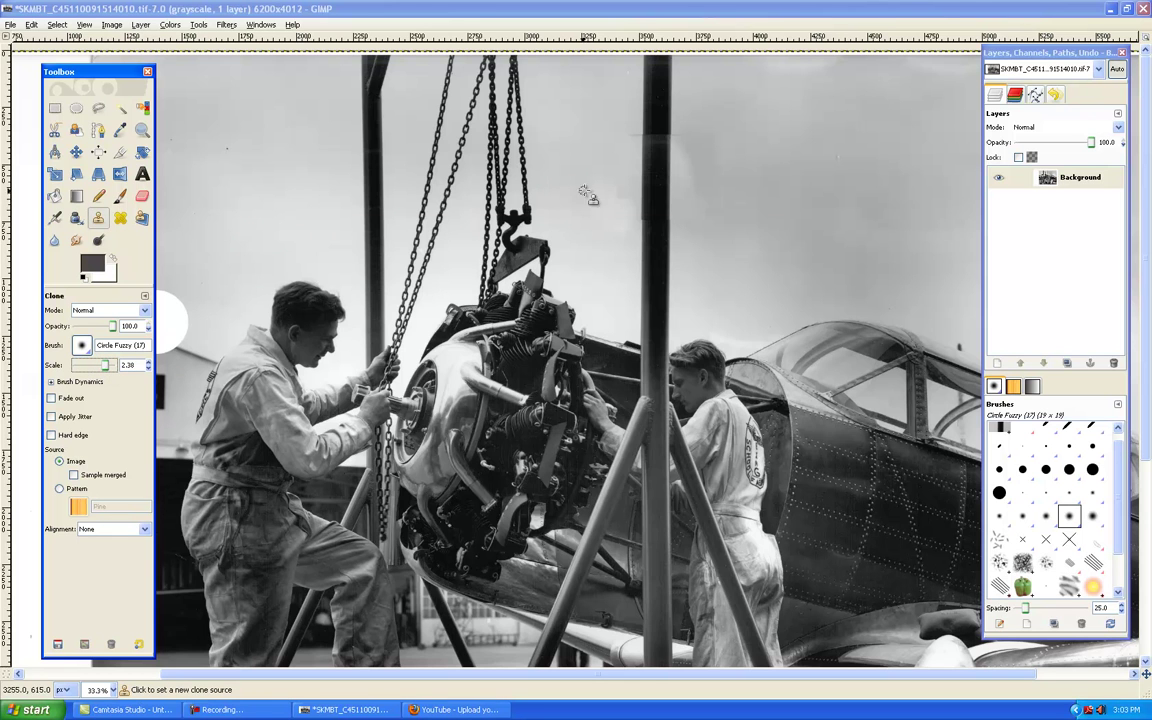
Clone pole texture over the patch seams along the pole from several nearby sources.
left_click(653, 227, "ctrl")
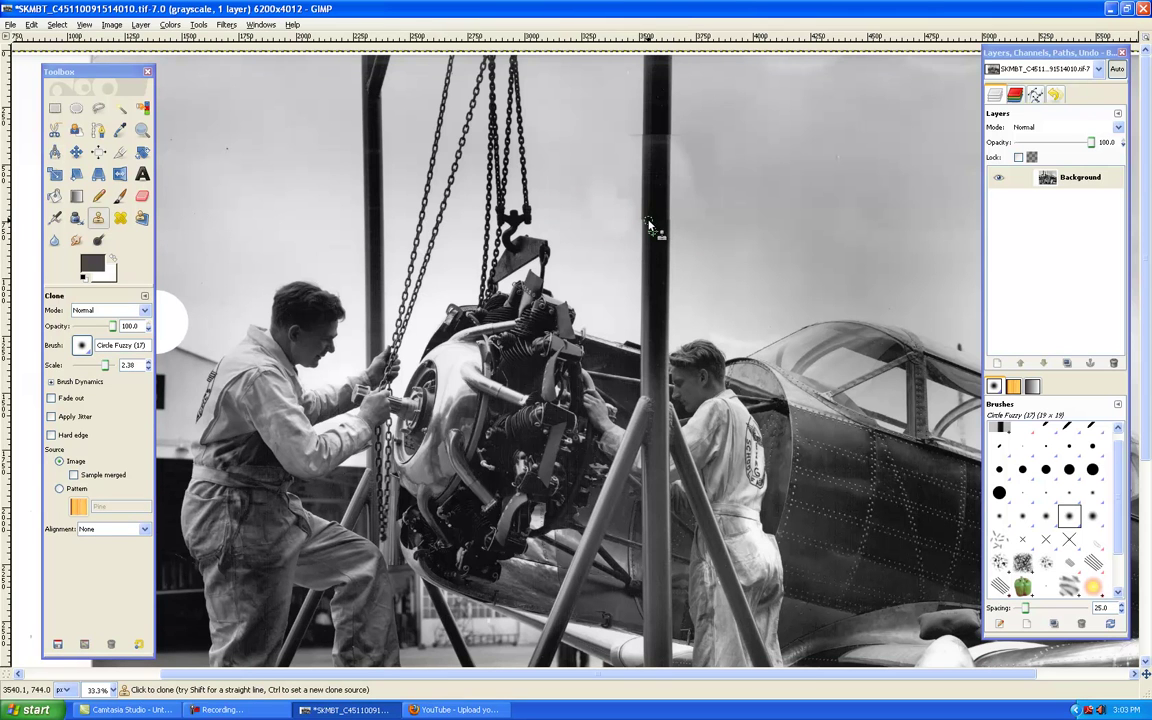
left_click_drag(647, 227, 664, 221)
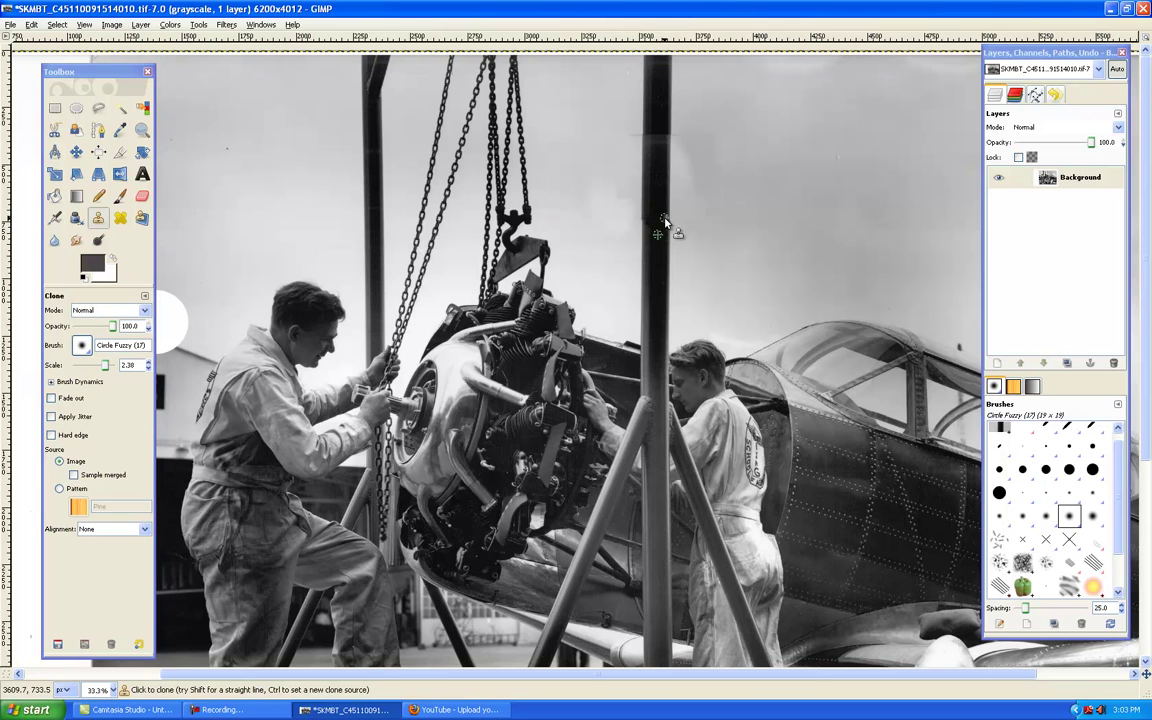
left_click(653, 117, "ctrl")
left_click(663, 124, "ctrl")
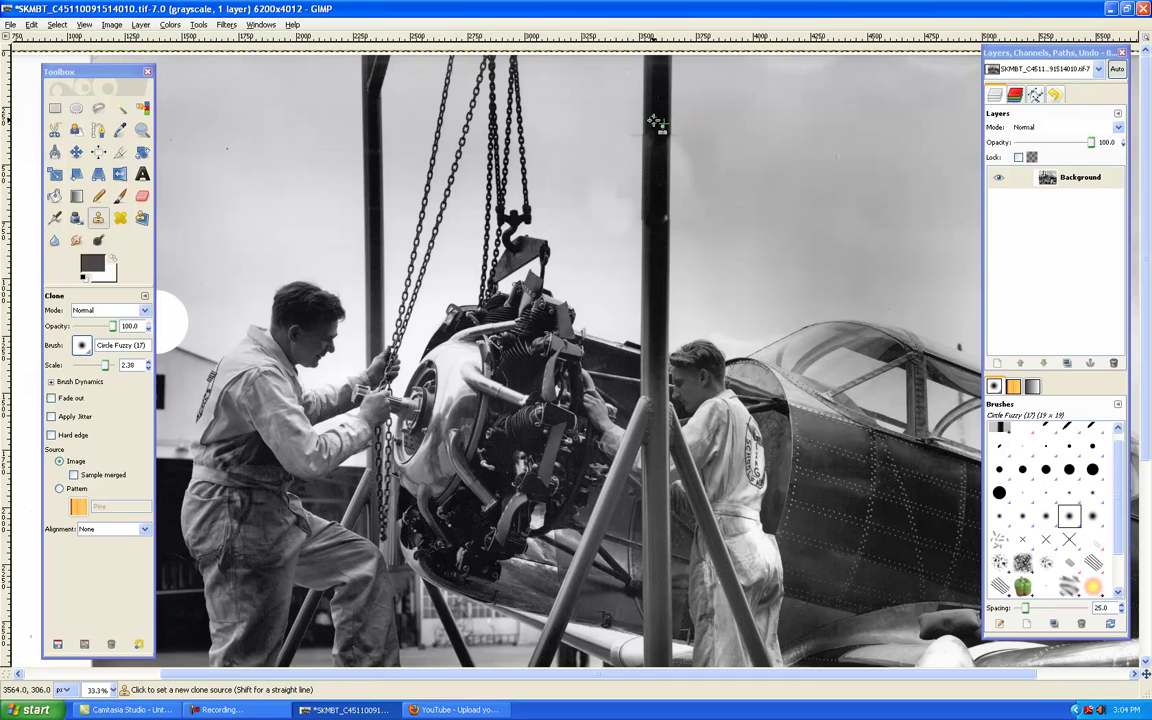
left_click(652, 117, "ctrl")
left_click_drag(652, 141, 652, 148)
left_click(654, 110, "ctrl")
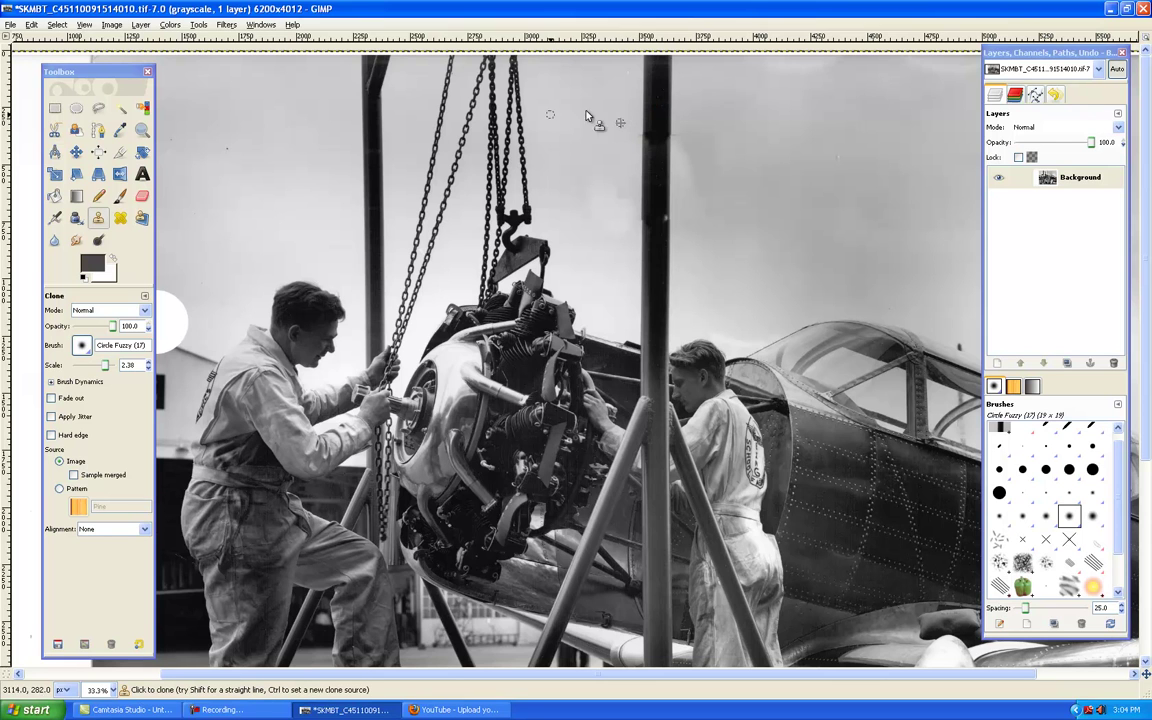
left_click(695, 111, "ctrl")
left_click(658, 236, "ctrl")
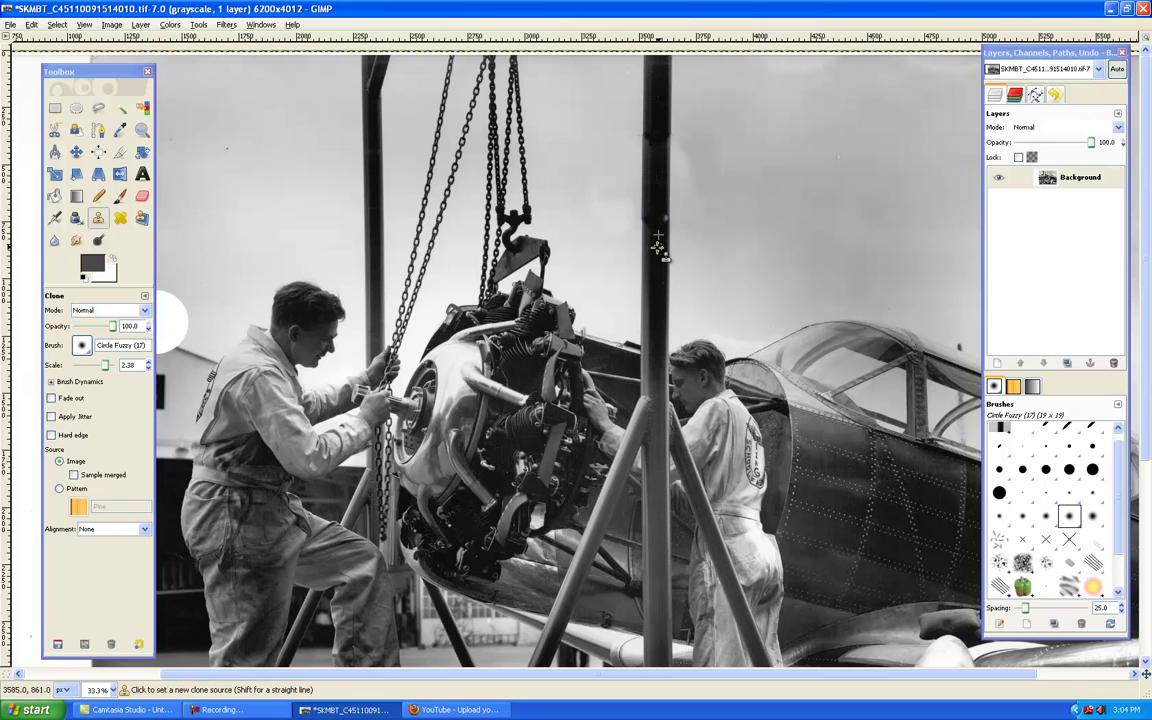
left_click(660, 205)
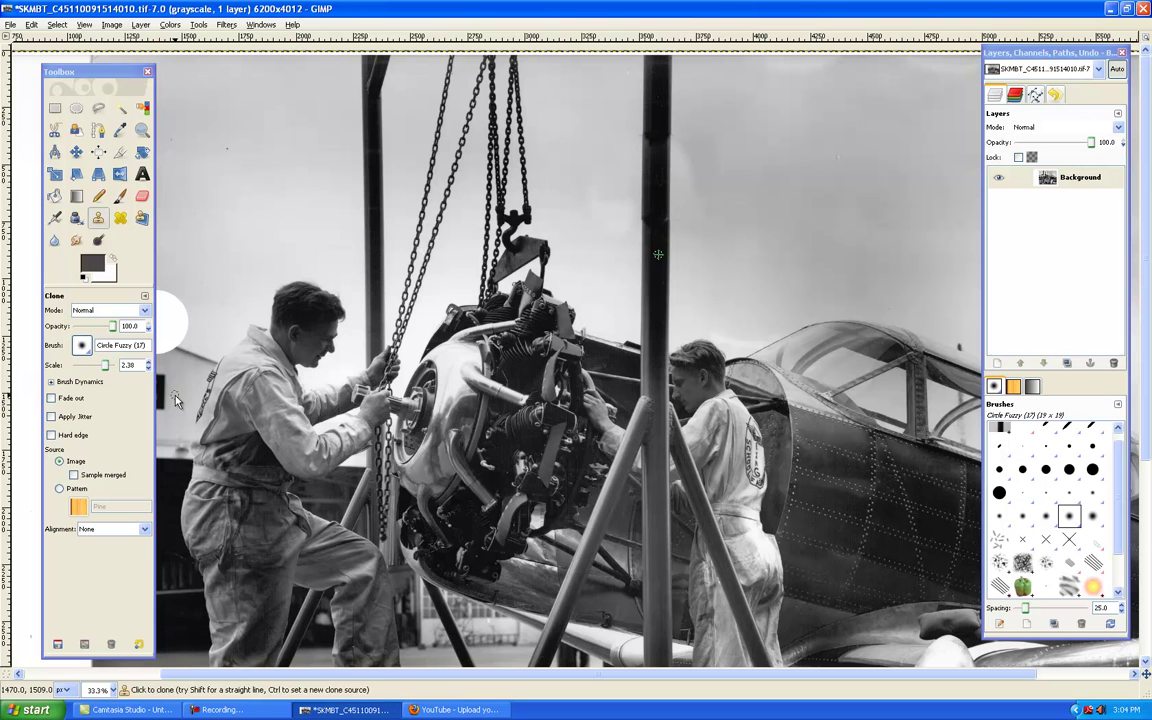
Zoom to 100% on the pole top and clone pole texture over its upper seam.
left_click(143, 133)
left_click(660, 155)
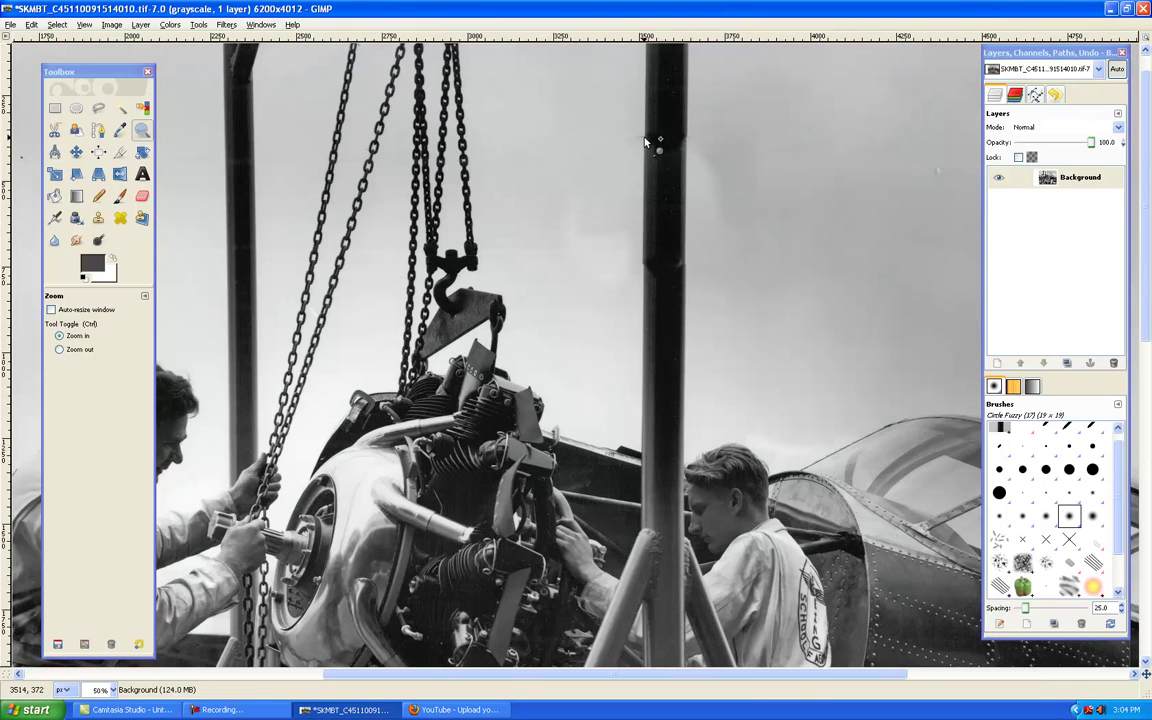
left_click(645, 140)
left_click(645, 140)
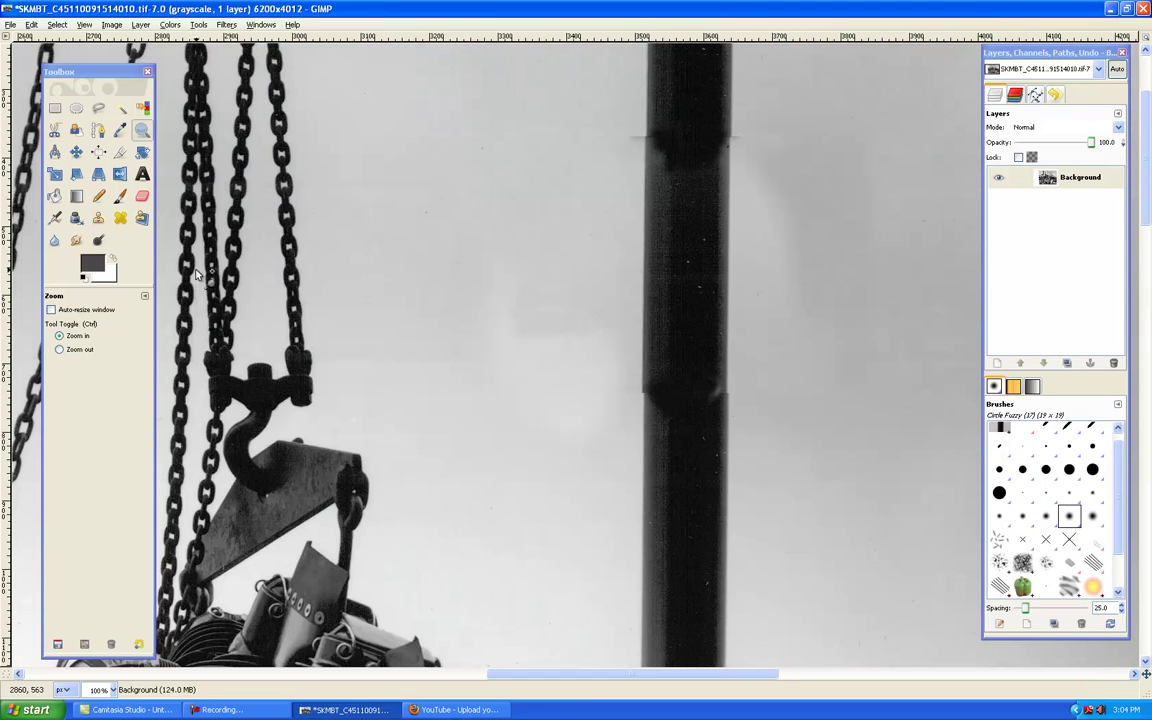
left_click(98, 217)
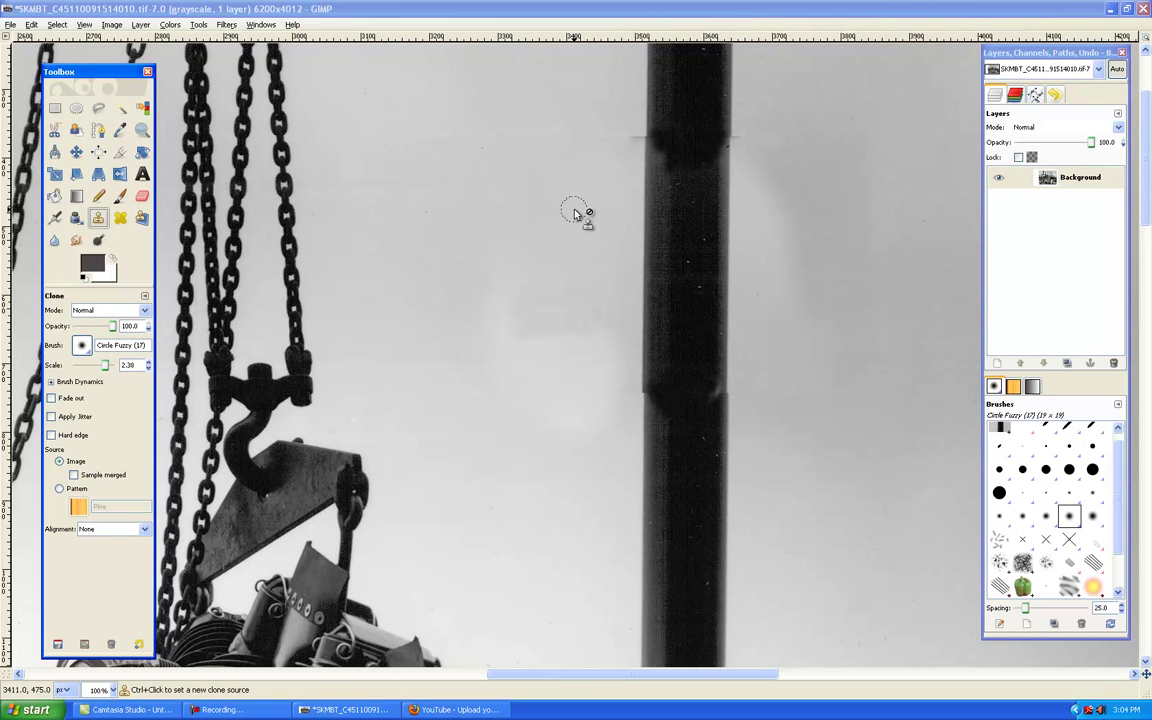
left_click(684, 189, "ctrl")
mouse_move(678, 161)
left_mouse_down()
mouse_move(669, 134)
mouse_move(689, 154)
mouse_move(666, 119)
left_mouse_up()
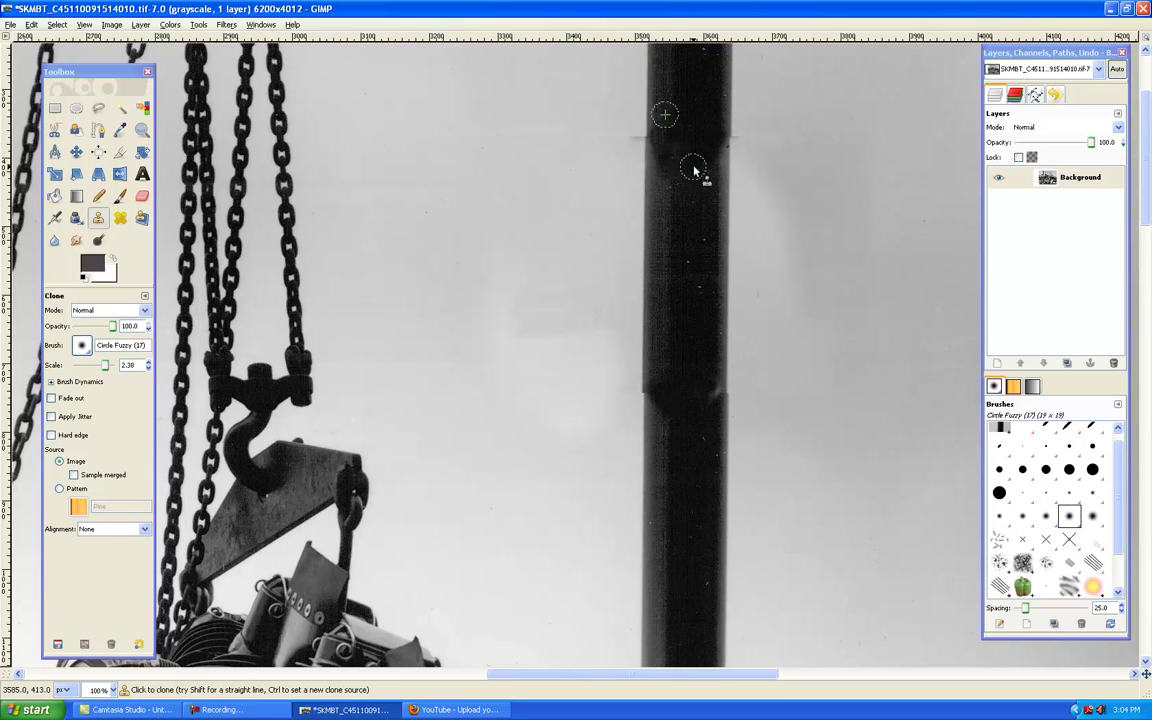
left_click(564, 121, "ctrl")
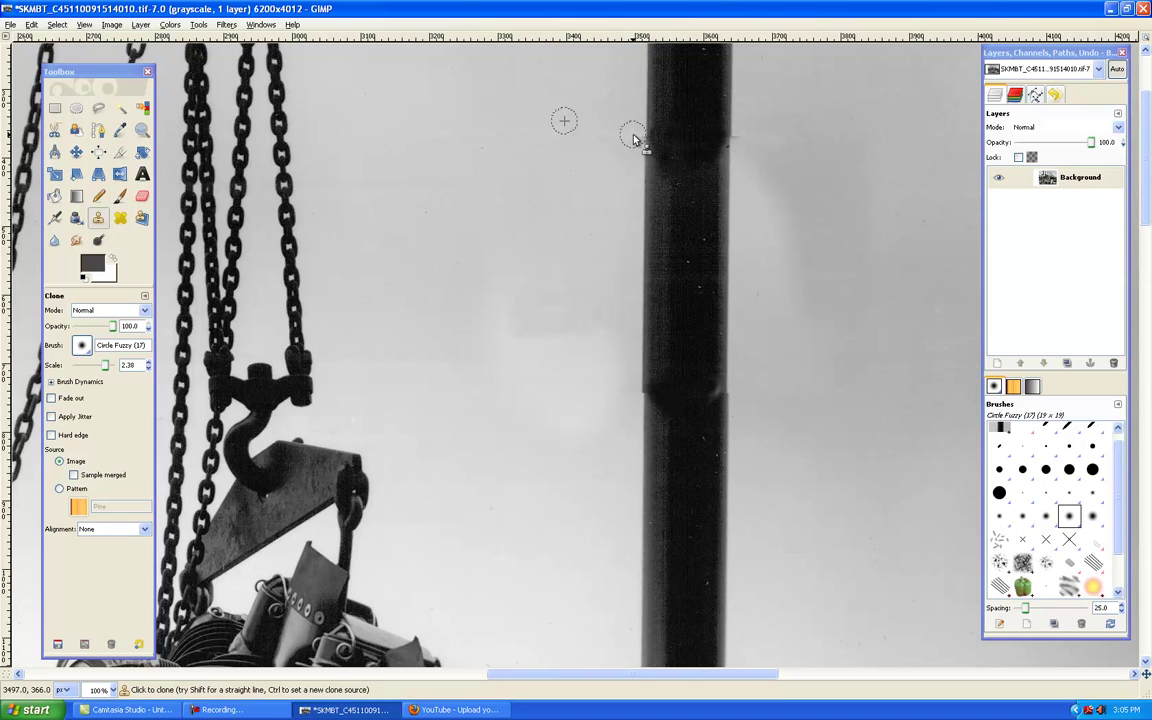
Switch the clone brush to Circle (17) and clone texture over the pole's lower joint.
left_click(82, 345)
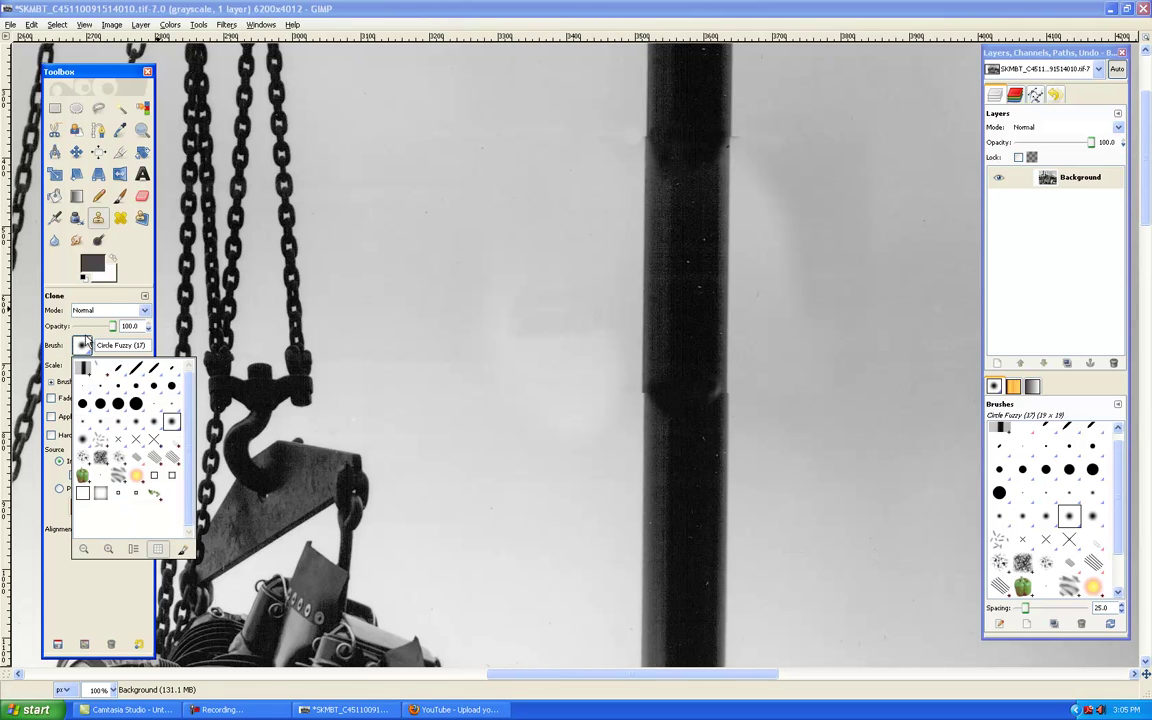
left_click(122, 406)
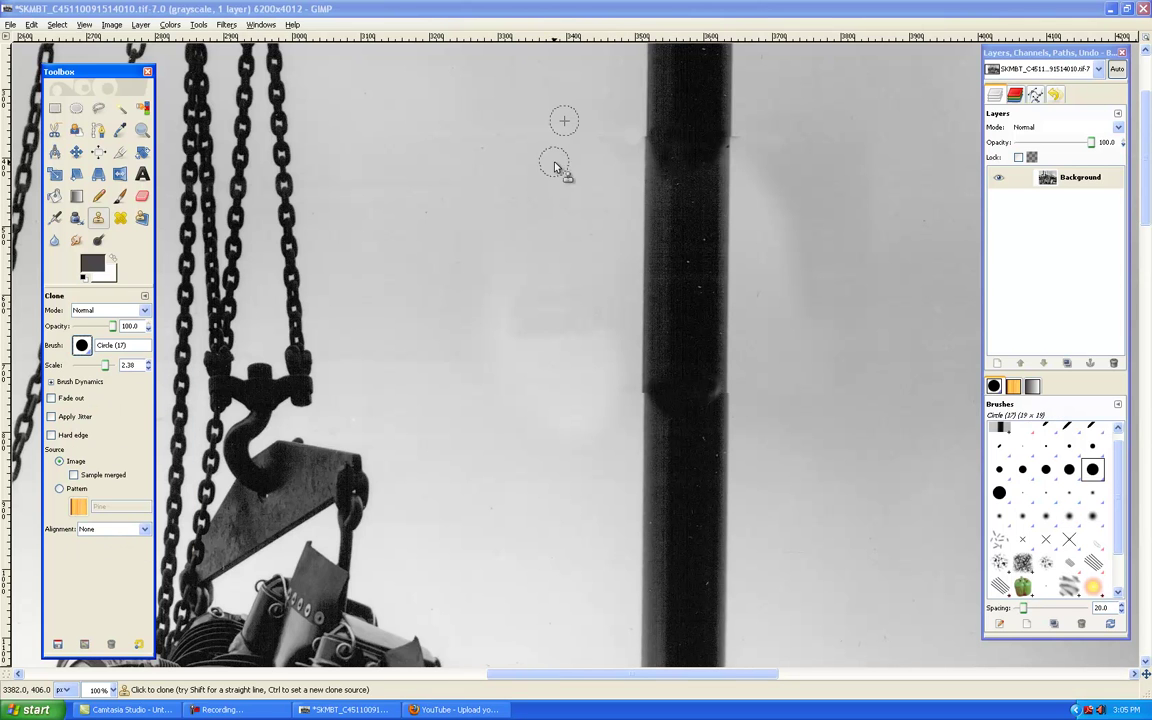
left_click(598, 130, "ctrl")
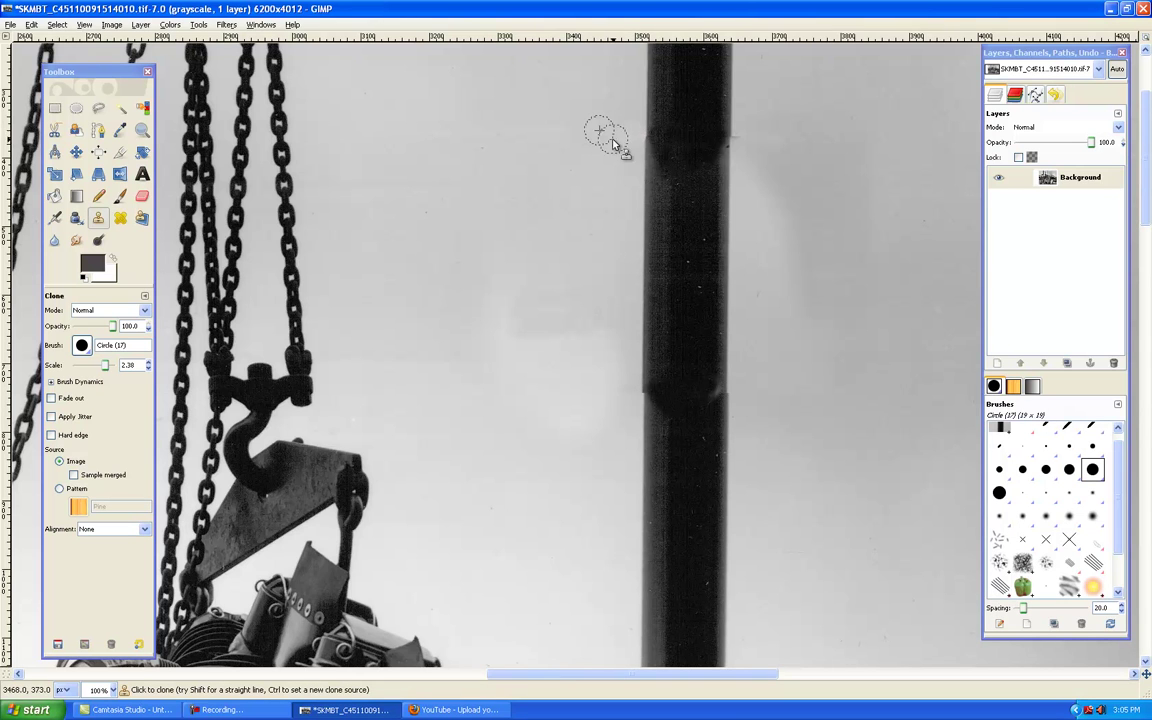
left_click(790, 128, "ctrl")
left_click(674, 436, "ctrl")
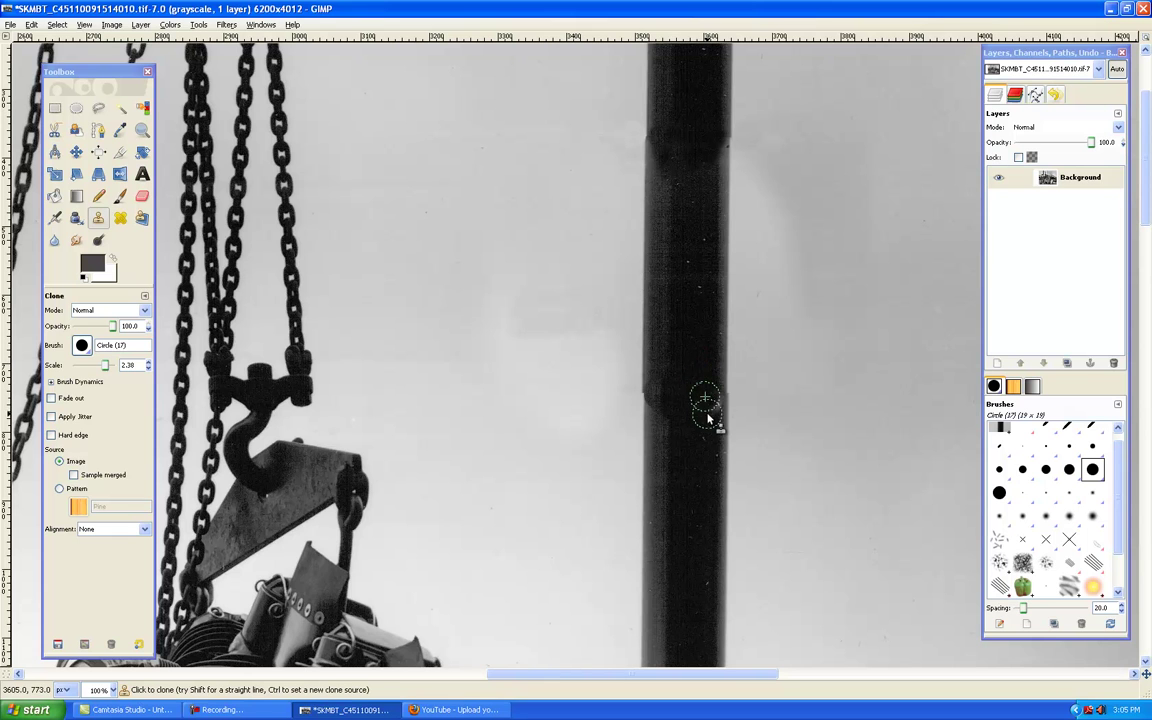
left_click(703, 477, "ctrl")
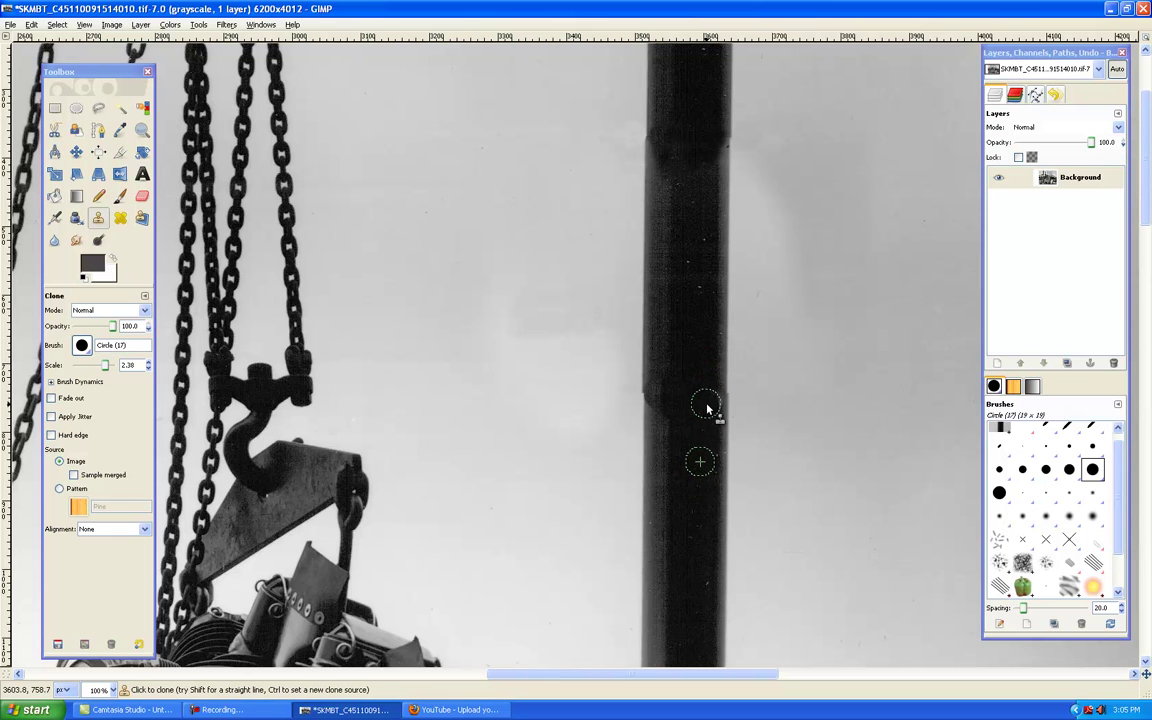
left_click_drag(709, 405, 700, 399)
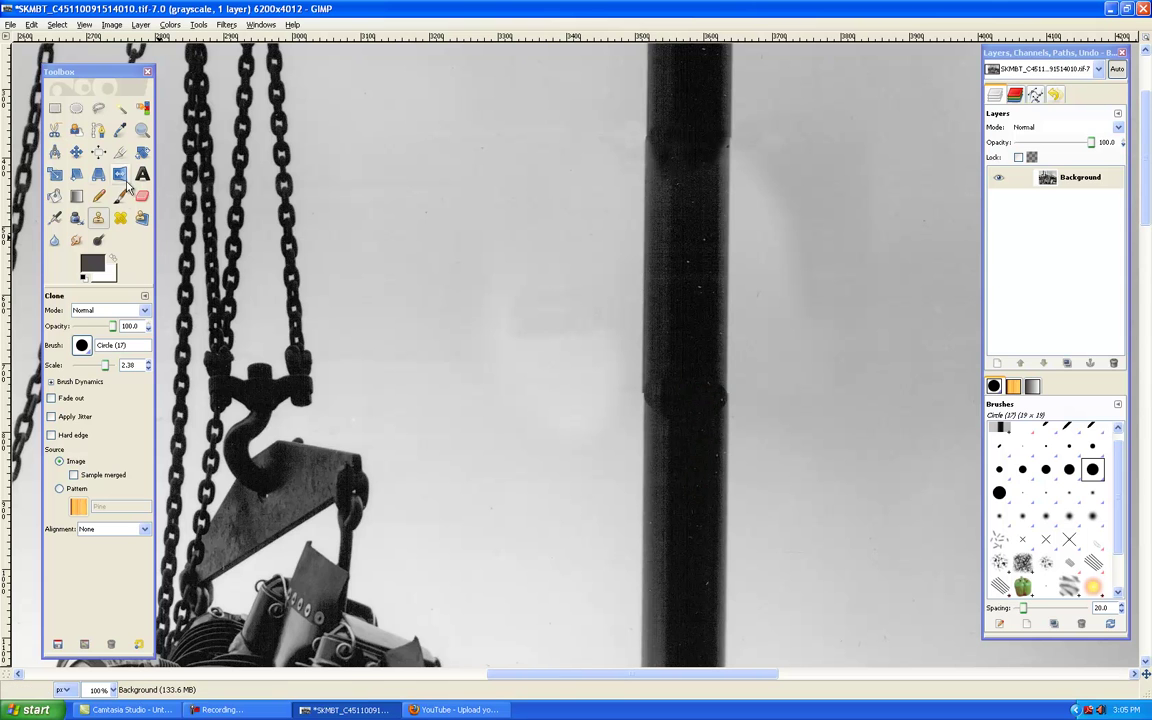
Select the Zoom tool and set it to Zoom out.
left_click(139, 132)
right_click(464, 168)
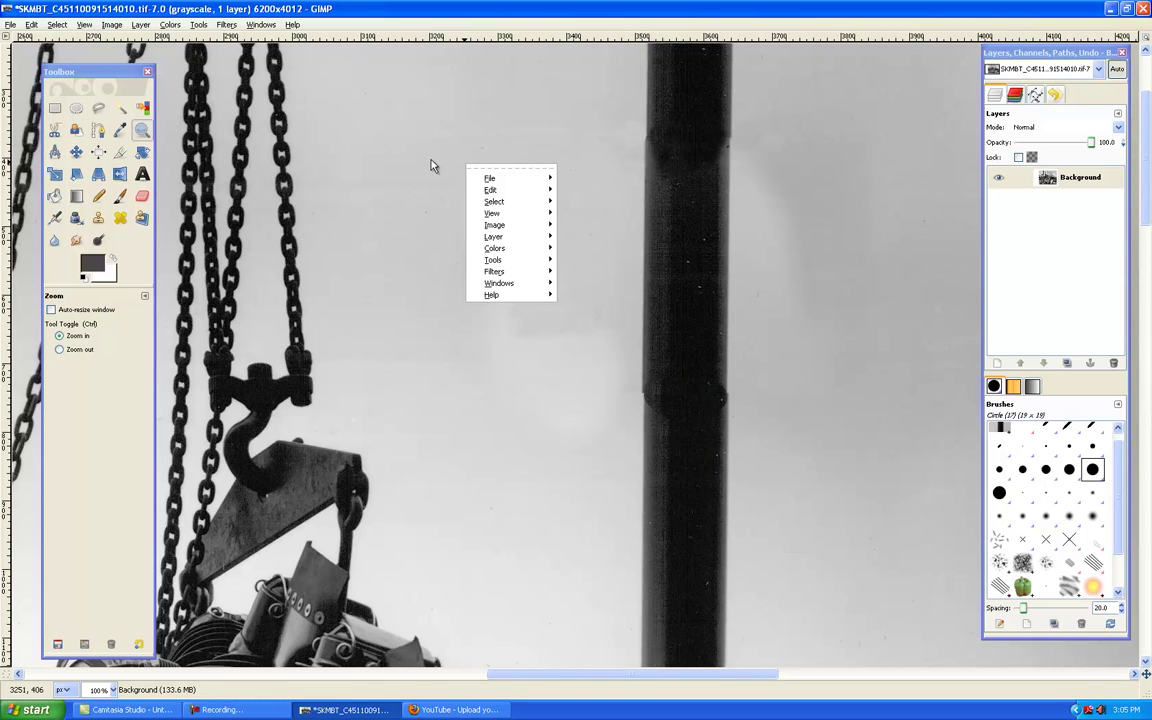
left_click(130, 120)
left_click(60, 349)
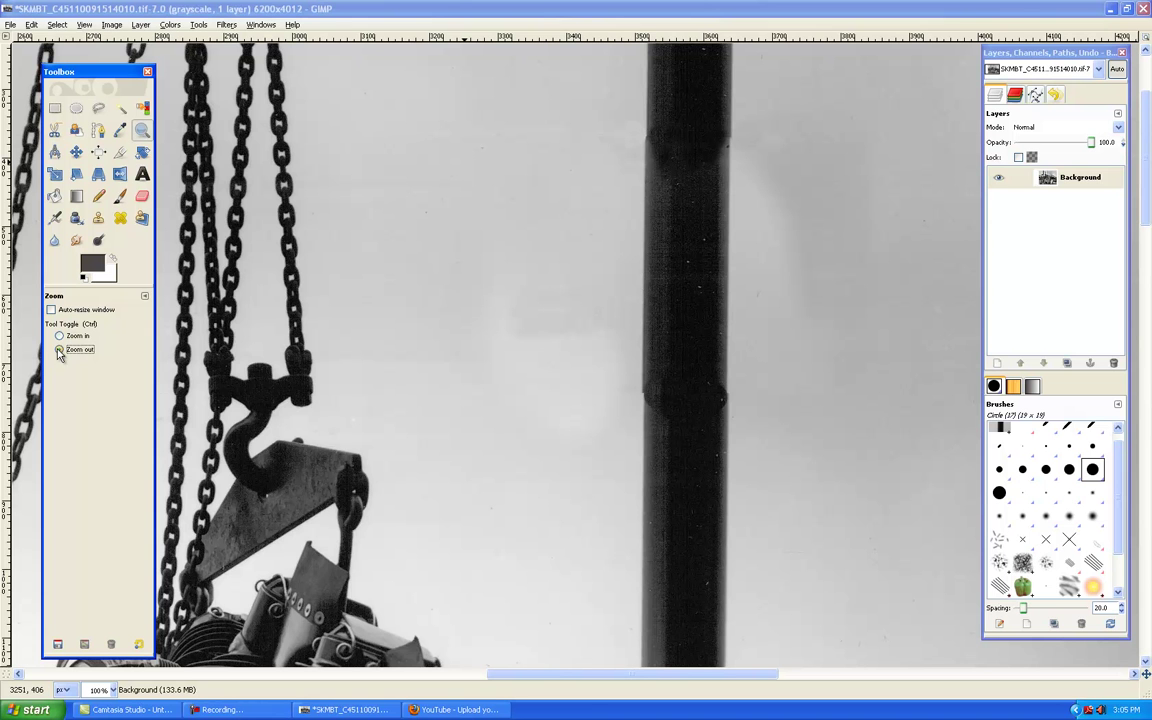
right_click(515, 262)
Zoom out to 18.2% so the whole photo is visible.
left_click(482, 265)
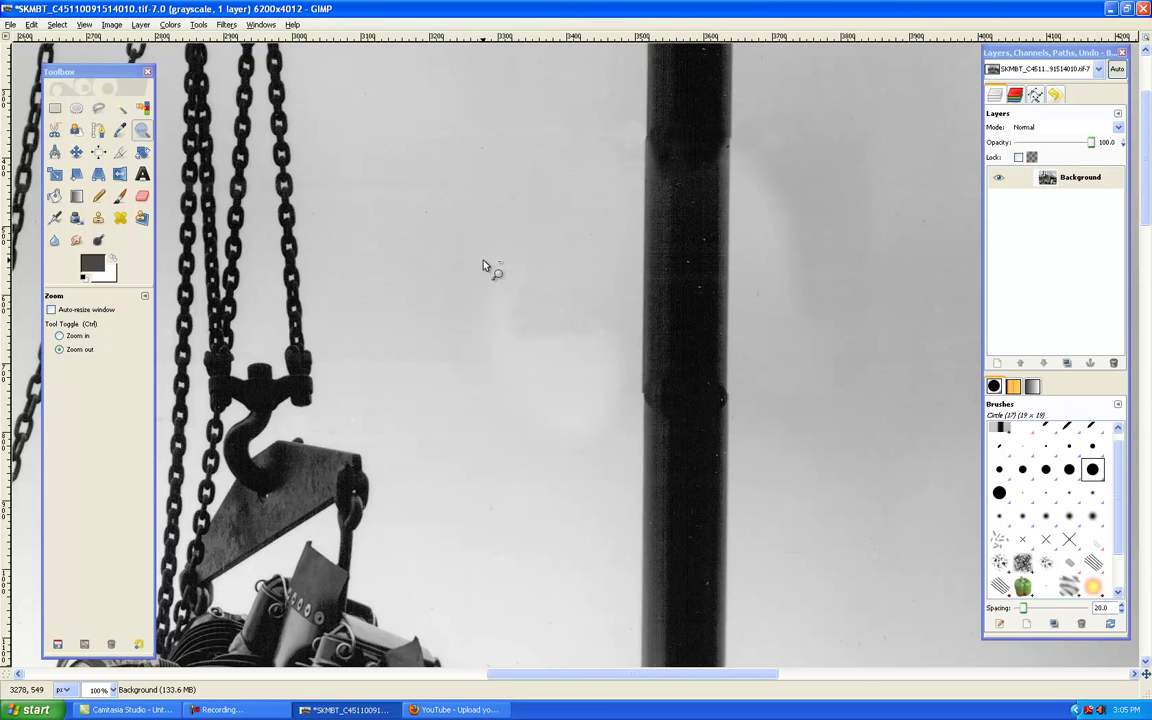
left_click(540, 274)
left_click(540, 274)
left_click(540, 274)
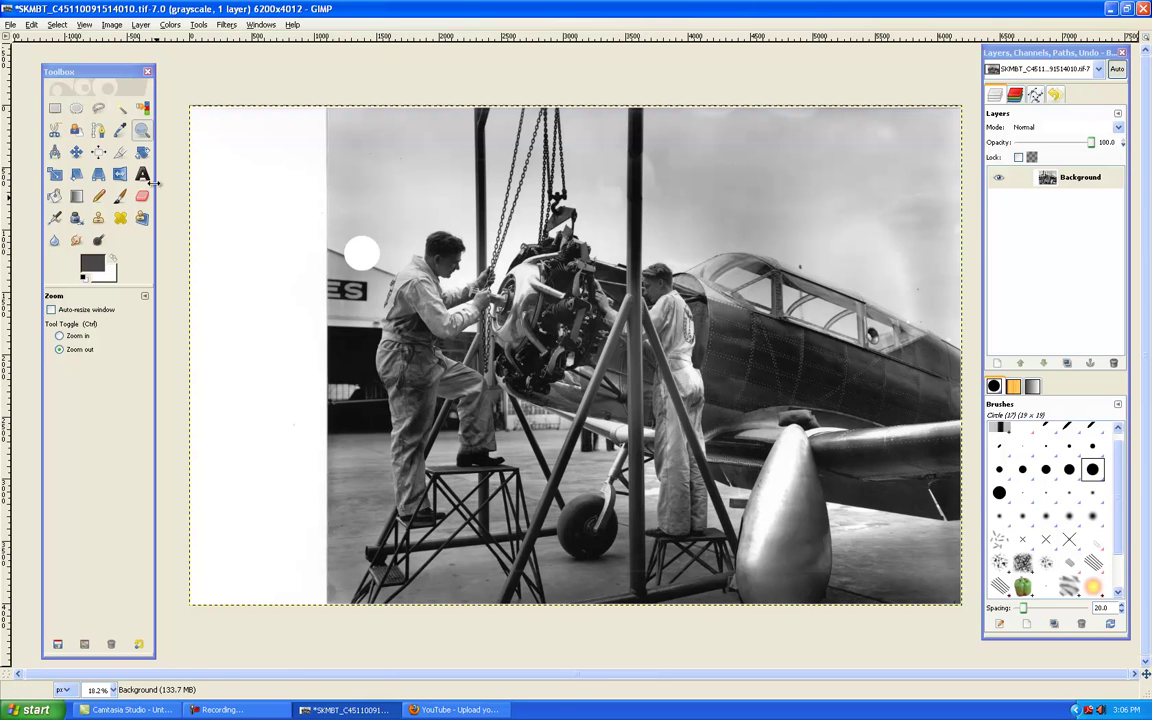
Zoom in closely on the white disc beside the left mechanic.
left_click(141, 131)
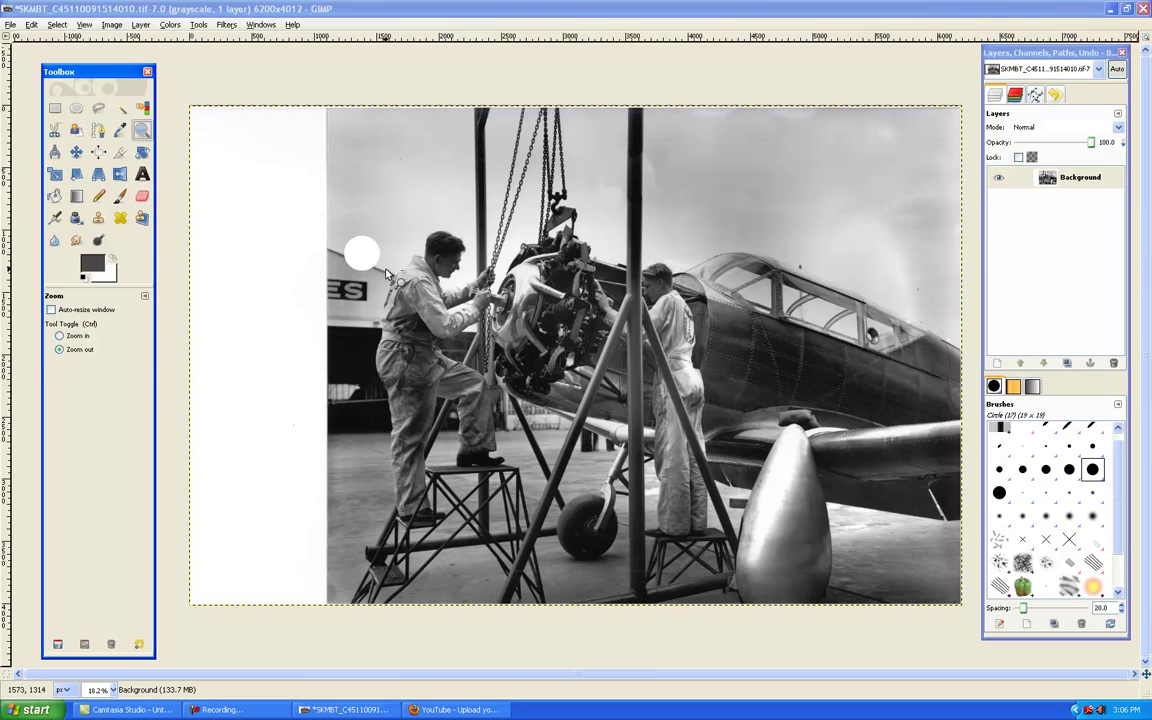
left_click(348, 260)
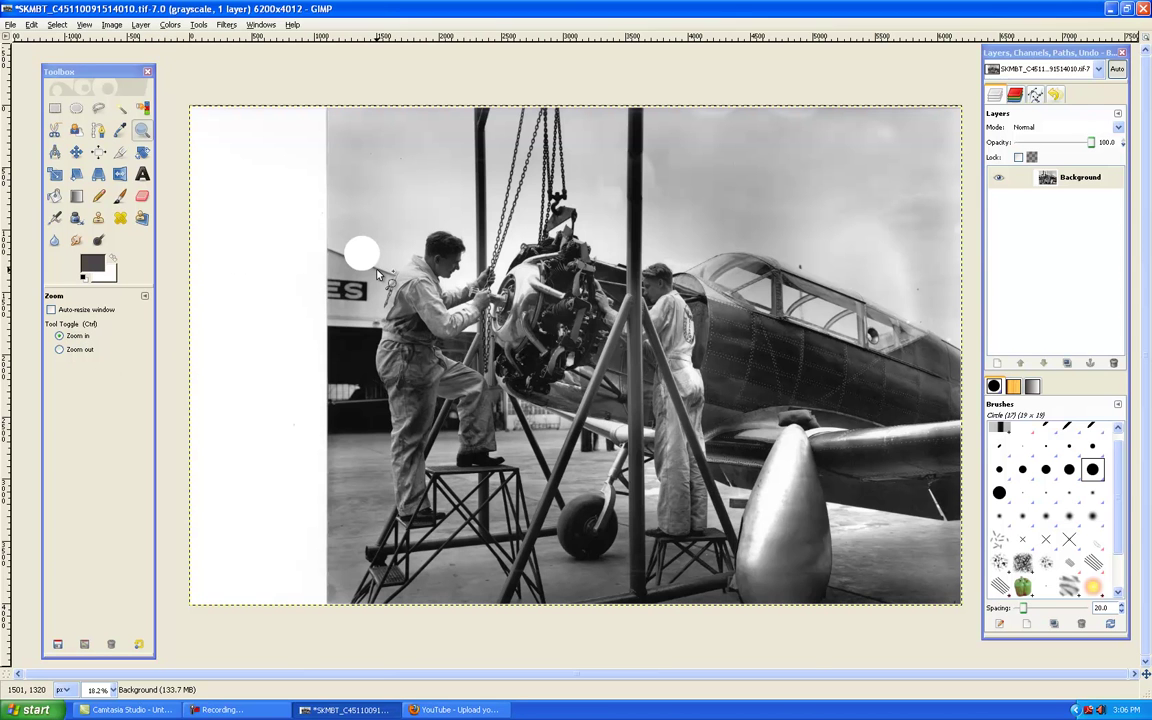
left_click(313, 273)
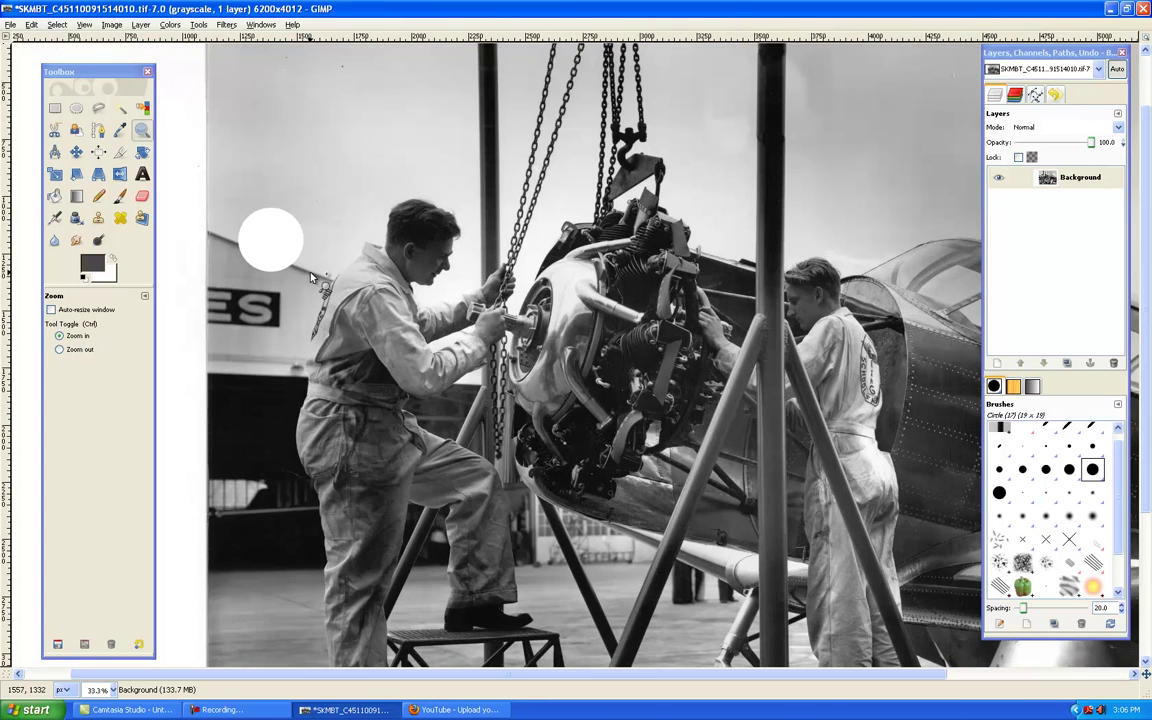
left_click(310, 275)
left_click(307, 276)
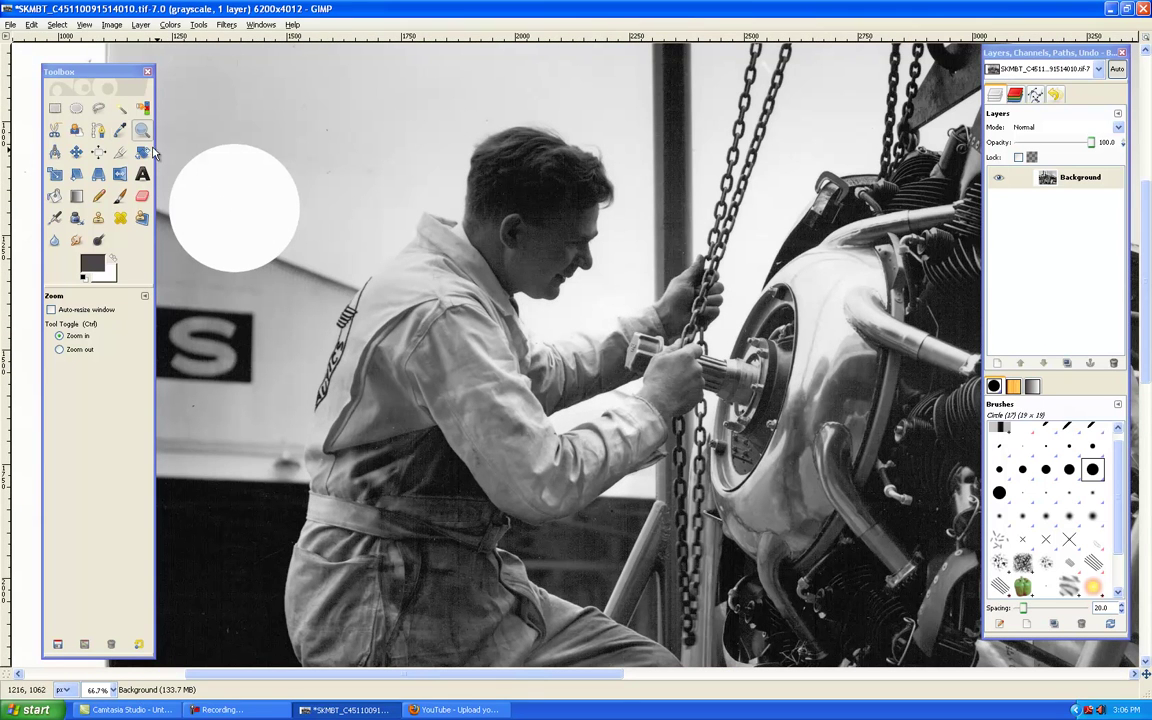
Copy an elliptical wall patch beside the disc and move the pasted copy onto the disc.
left_click(76, 108)
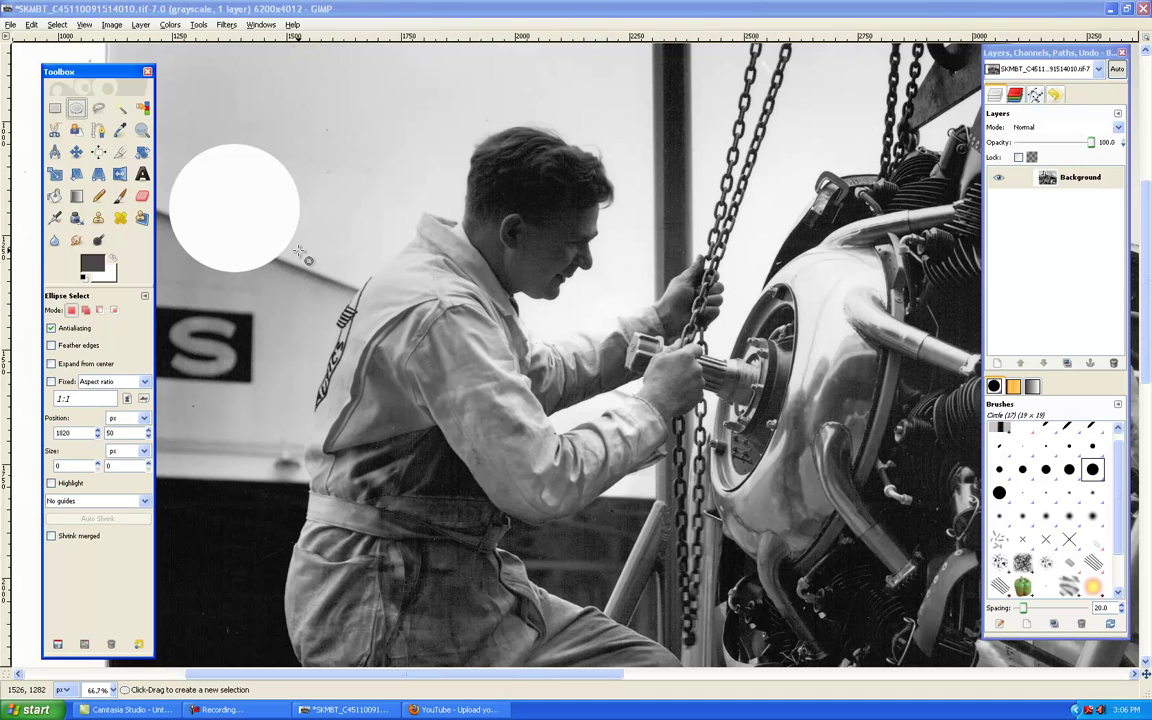
left_click_drag(298, 251, 357, 300)
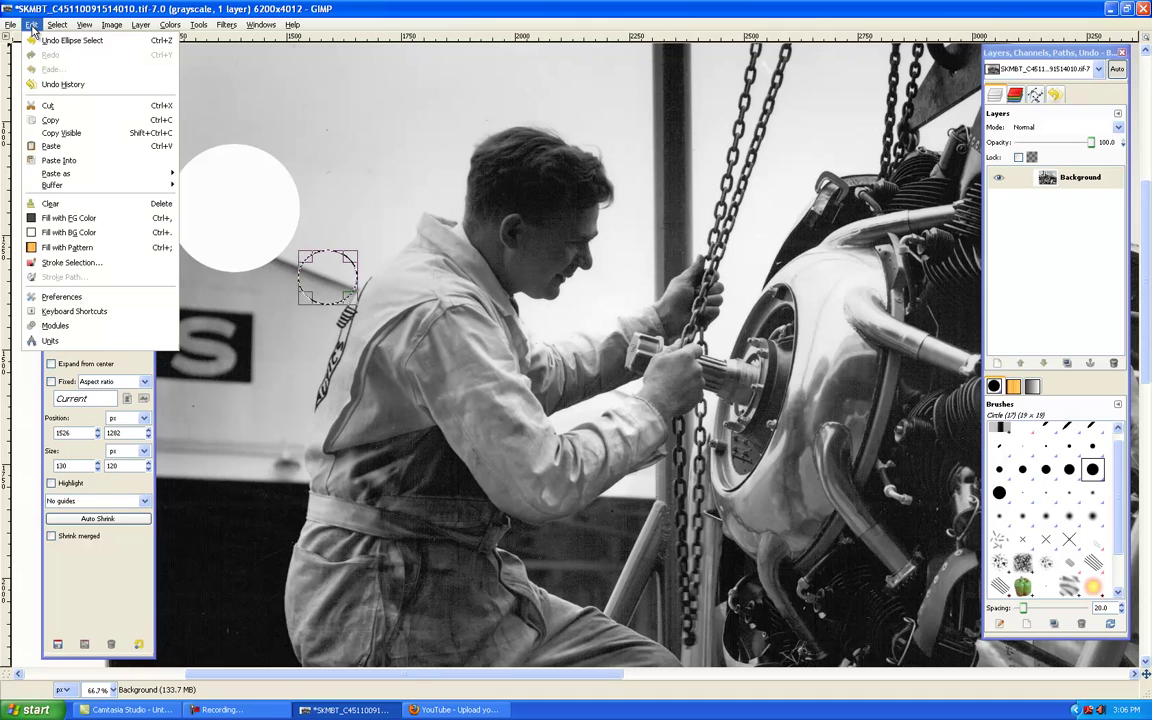
left_click(55, 120)
left_click(33, 25)
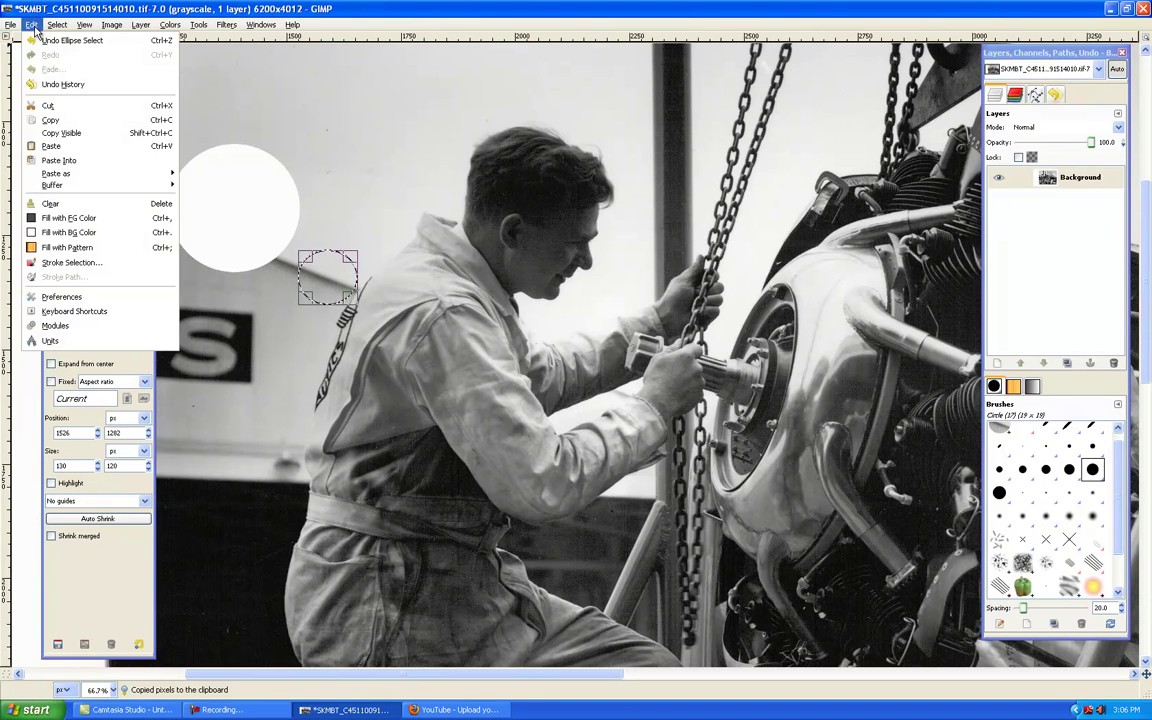
left_click(76, 148)
left_click(76, 151)
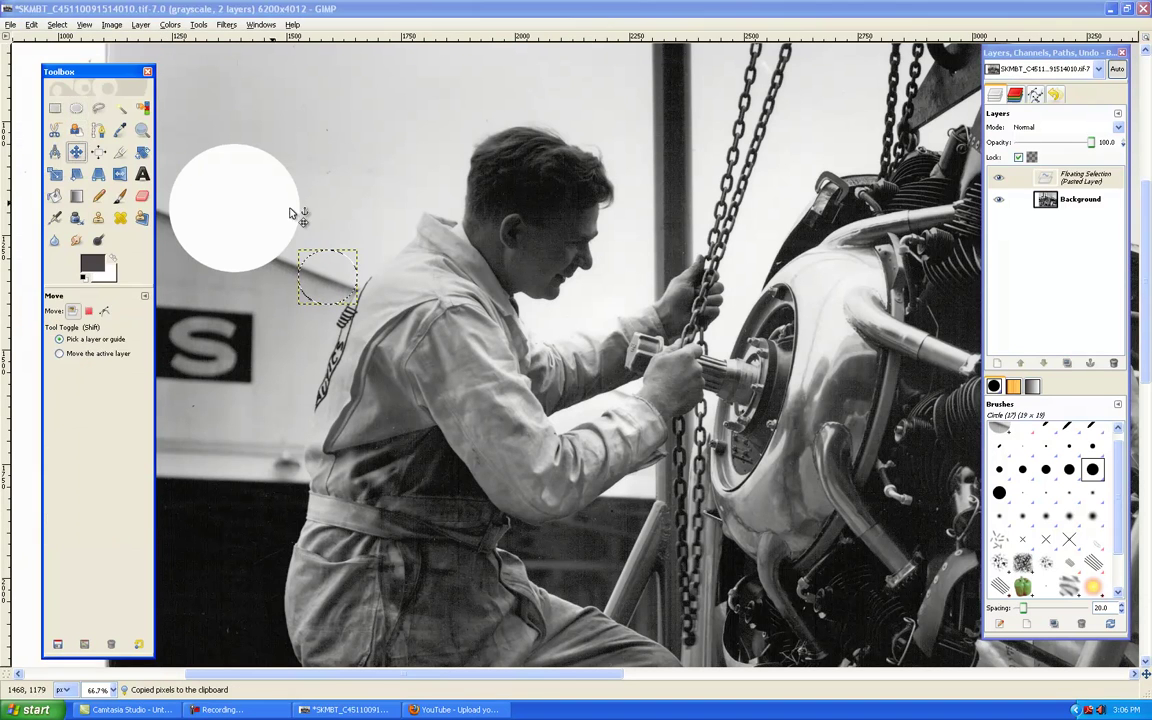
left_click_drag(308, 287, 233, 257)
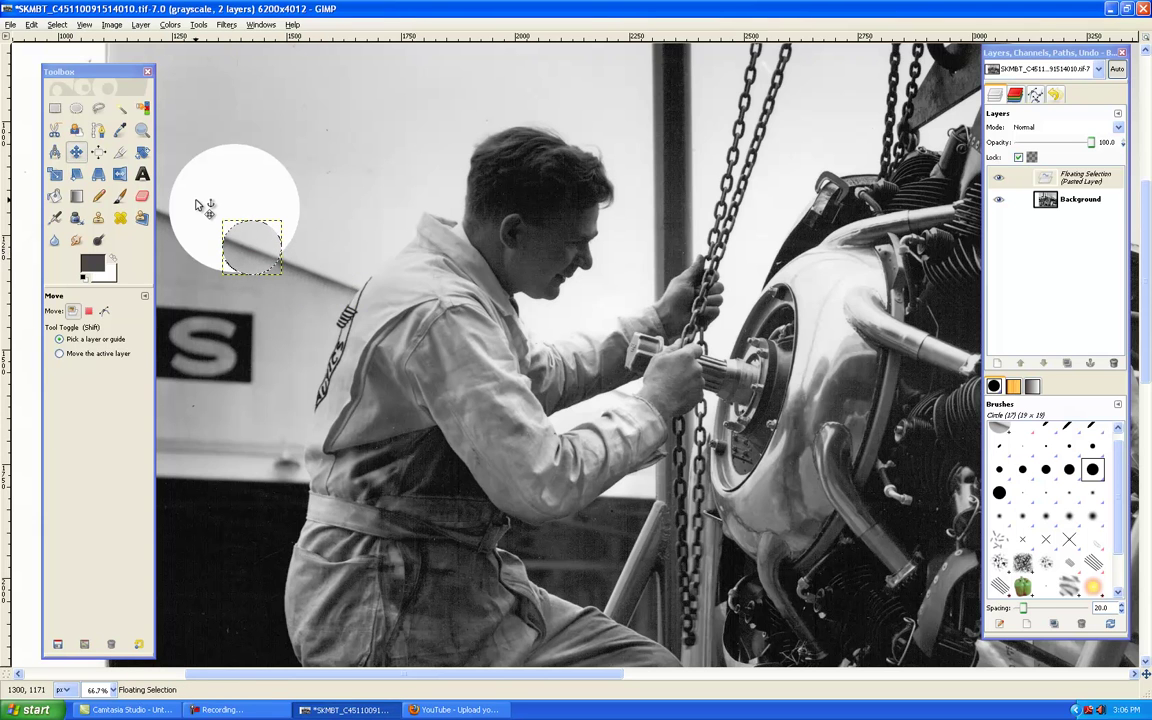
Paste another copy of the patch further over the disc's left side and anchor it.
left_click(32, 25)
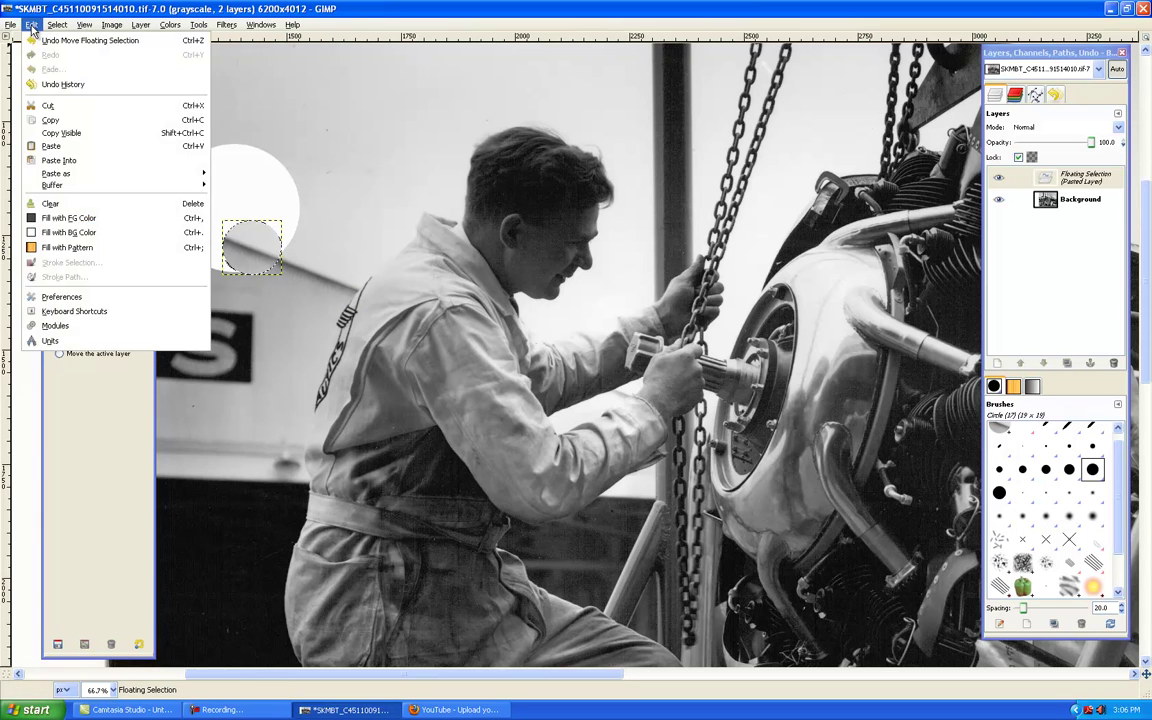
left_click(72, 141)
left_click_drag(245, 248, 197, 228)
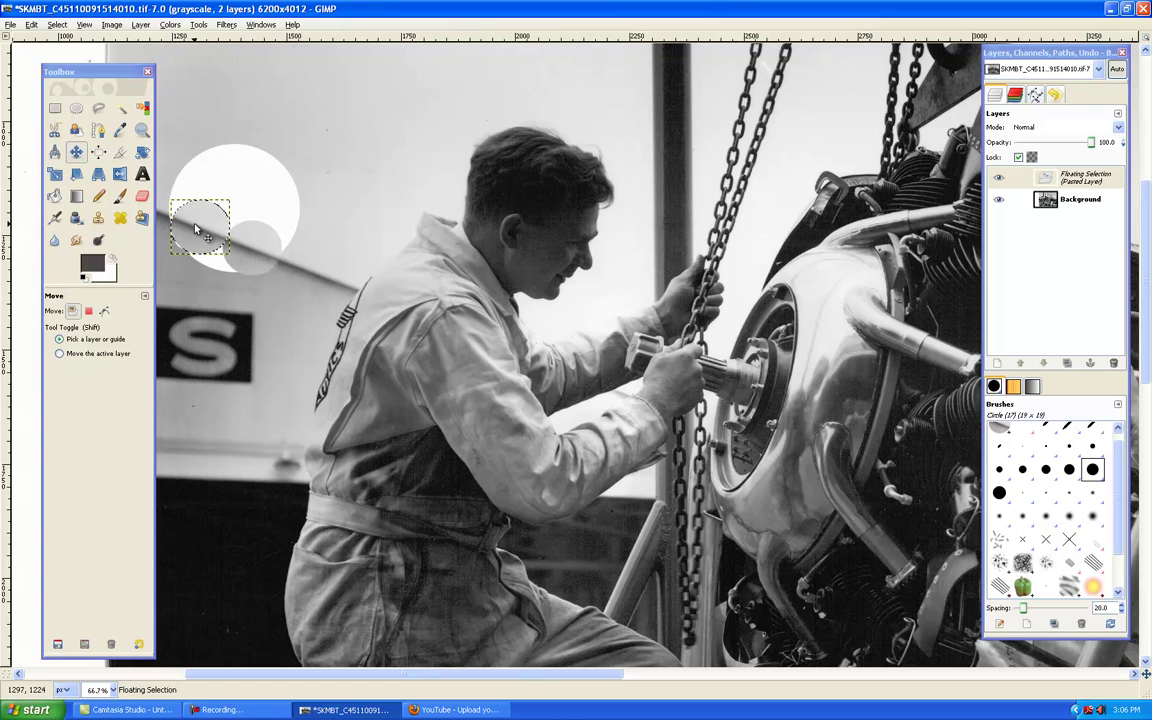
left_click(114, 75)
left_click_drag(114, 75, 78, 75)
left_click(32, 25)
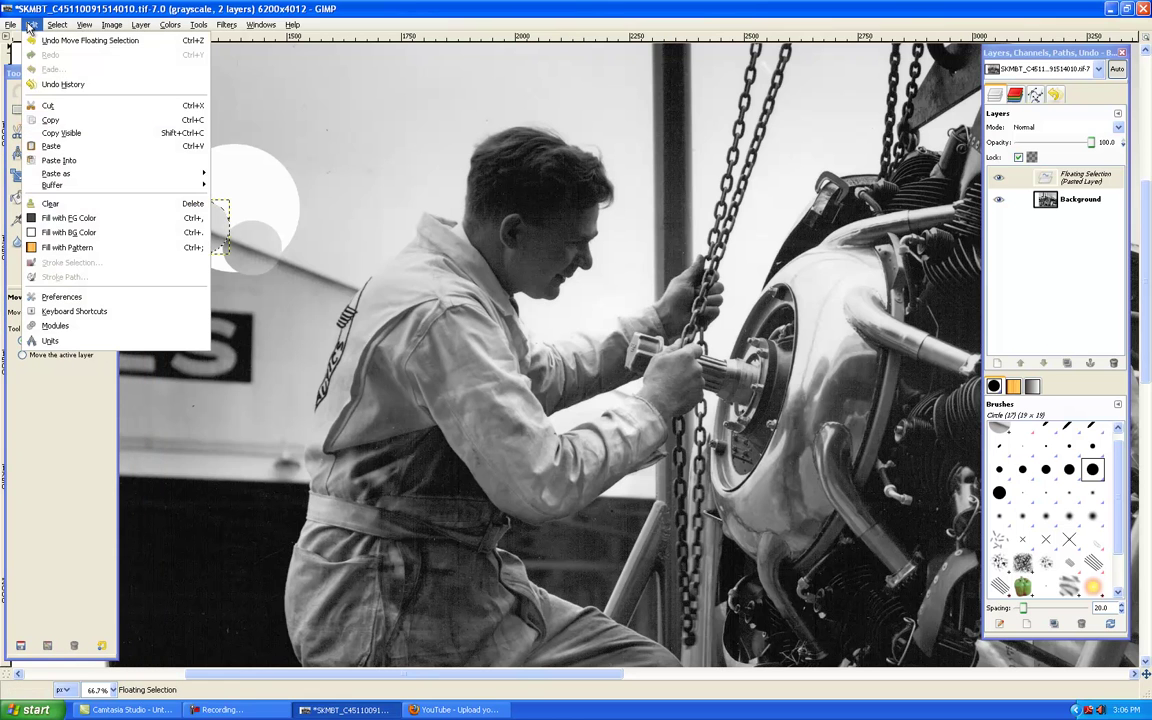
left_click(85, 147)
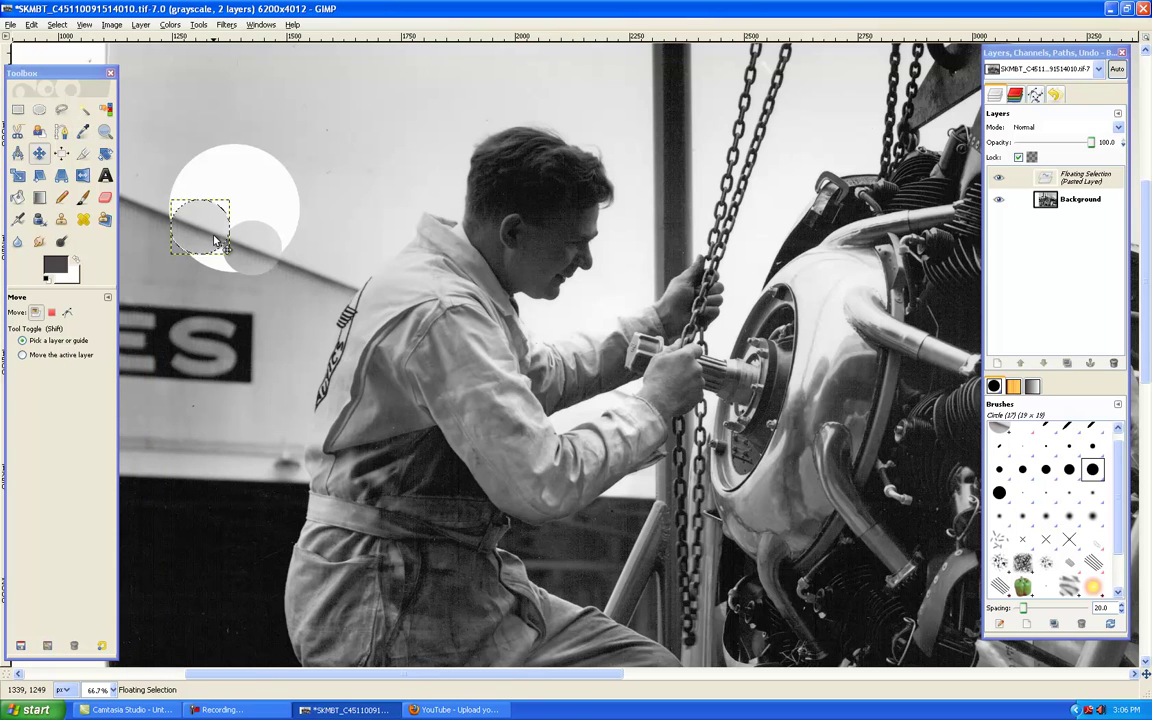
left_click_drag(222, 242, 172, 224)
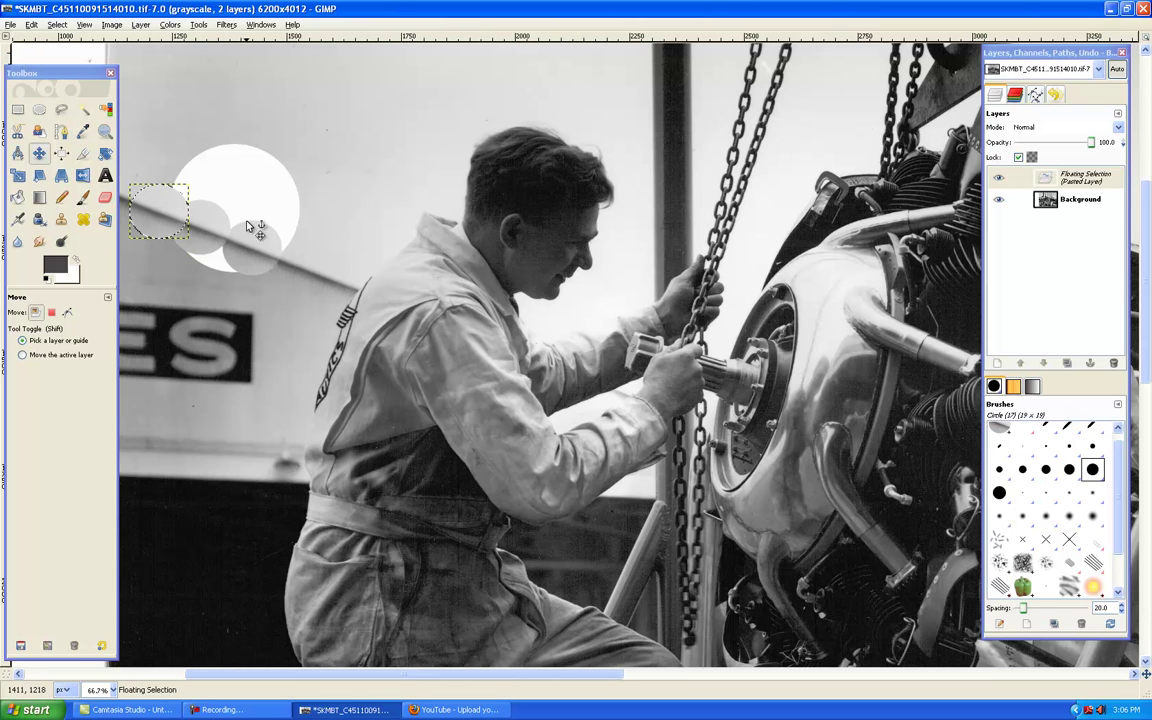
left_click(180, 108)
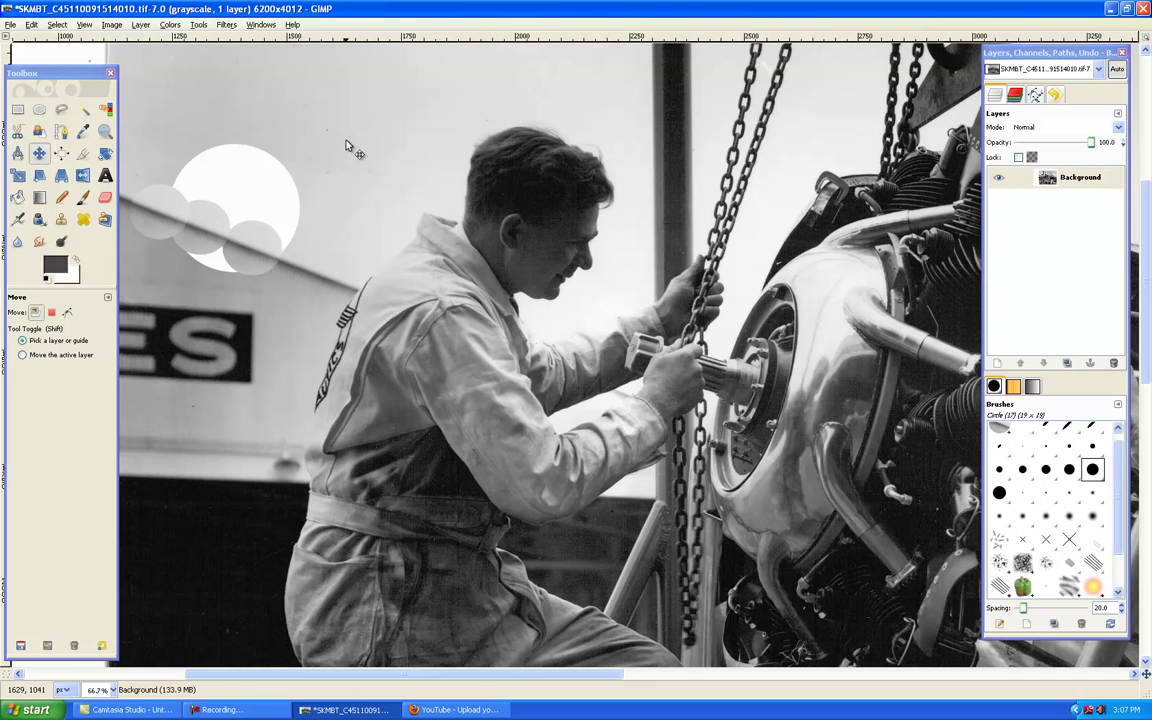
Set the Clone tool to the Circle Fuzzy (19) brush at maximum size and lowered opacity.
left_click(61, 219)
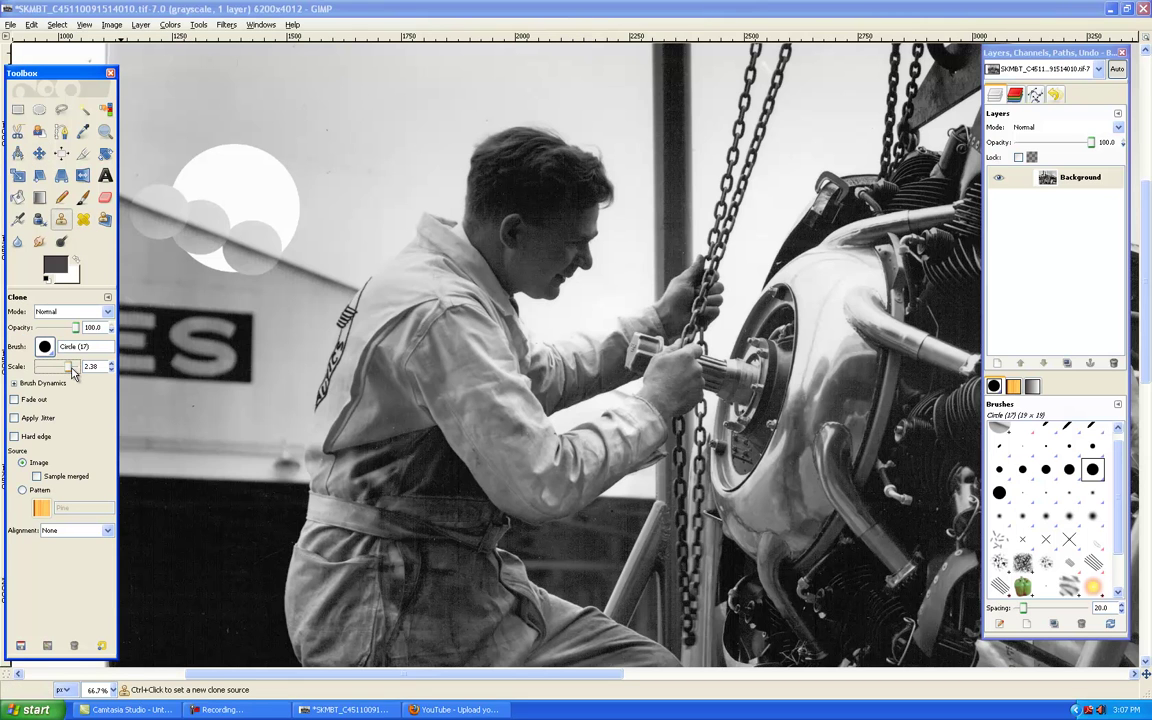
left_click_drag(84, 334, 64, 329)
left_click(44, 346)
double_click(56, 440)
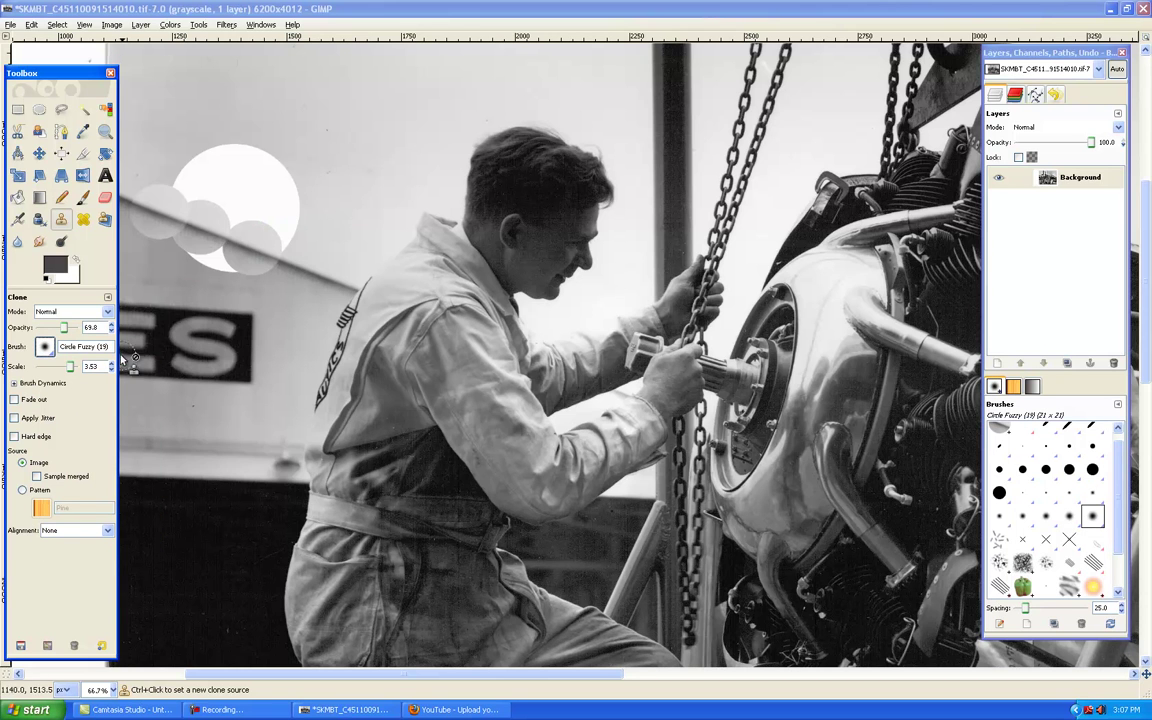
left_click_drag(74, 372, 86, 368)
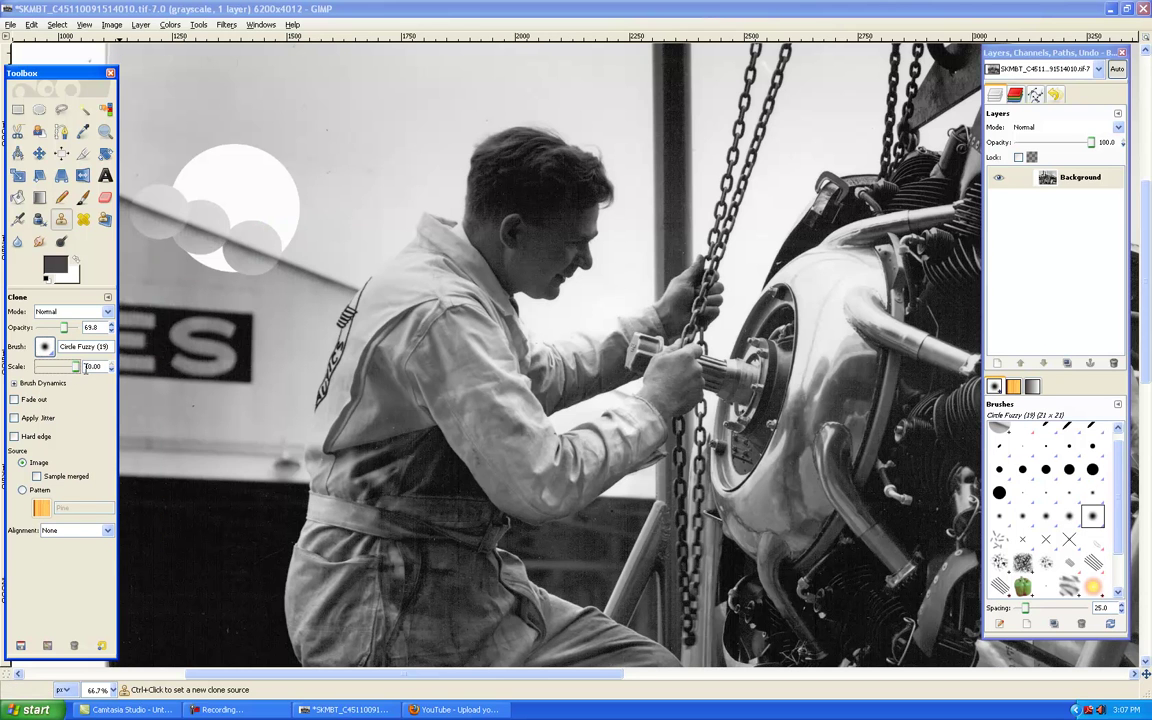
Clone grey sky over the top-right of the white circle, raising opacity to 83.
left_click(369, 121, "ctrl")
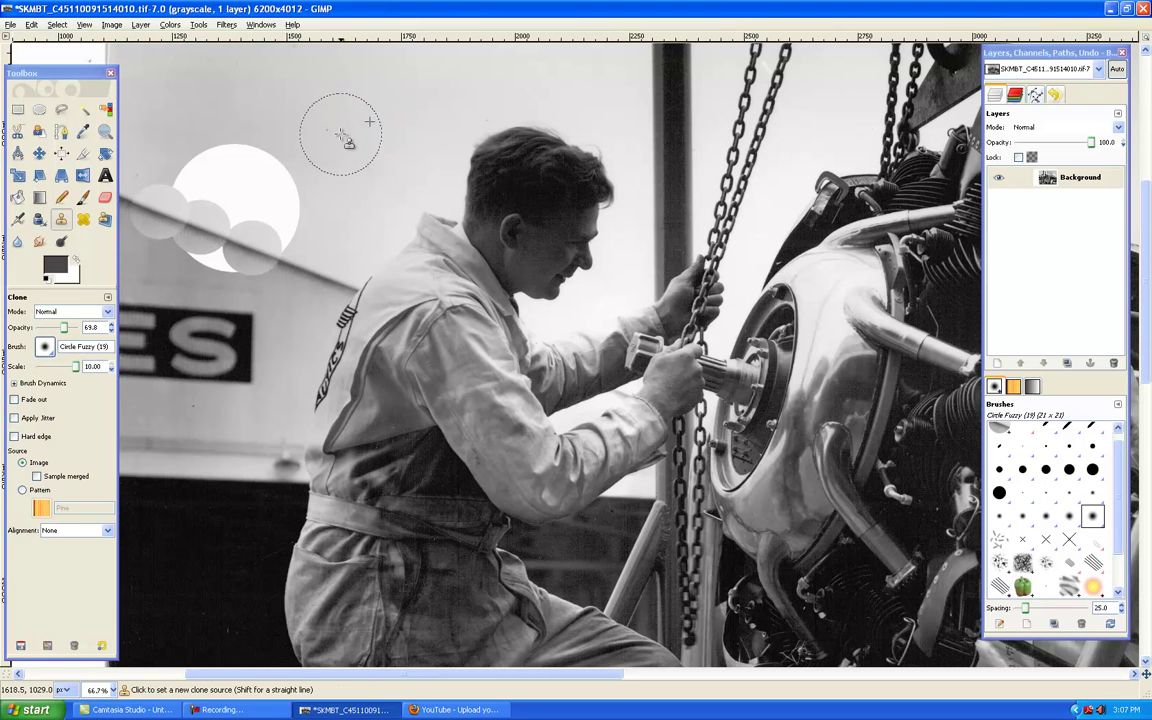
mouse_move(293, 184)
left_mouse_down()
mouse_move(239, 159)
mouse_move(216, 170)
mouse_move(294, 196)
left_mouse_up()
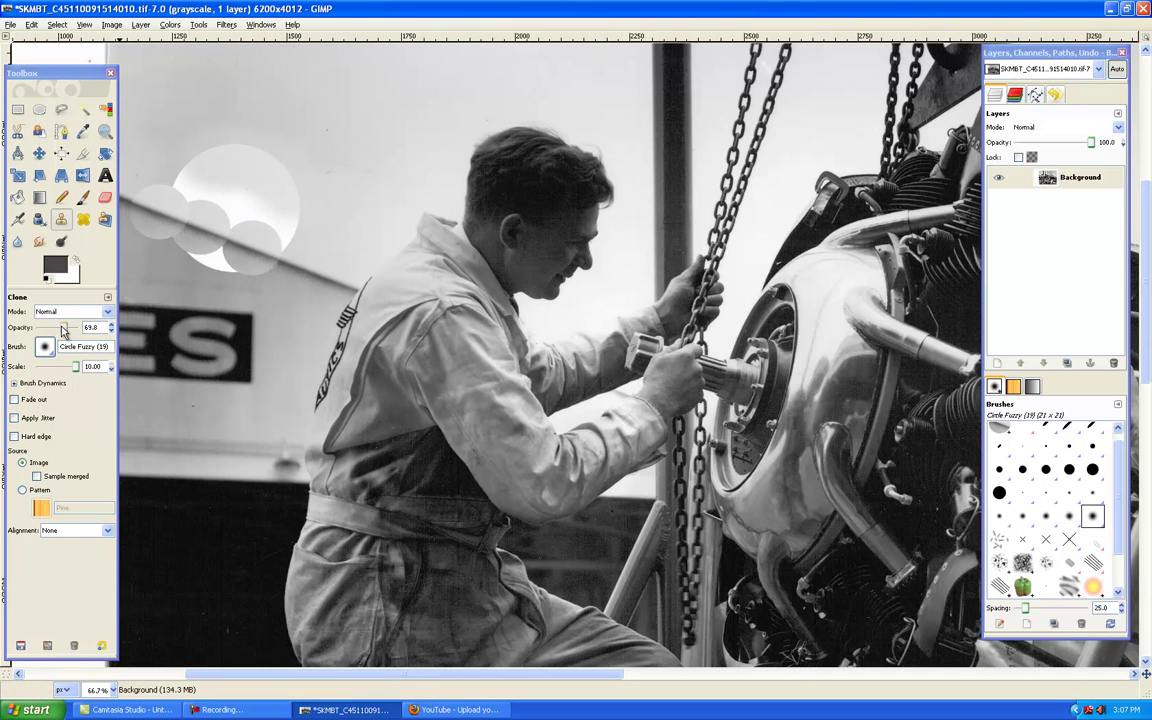
left_click_drag(64, 328, 68, 330)
left_click(314, 133, "ctrl")
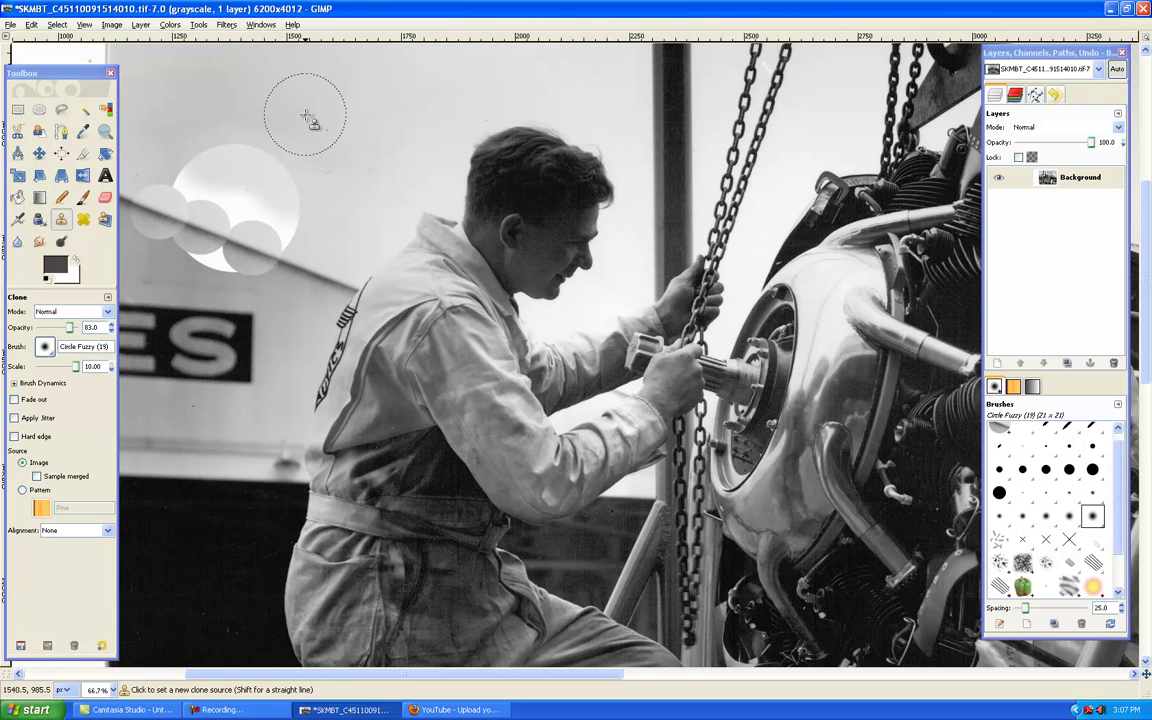
Clone sky grey over most of the white circles and reduce the clone scale to 0.30.
mouse_move(310, 197)
left_mouse_down()
mouse_move(279, 180)
mouse_move(288, 204)
mouse_move(248, 152)
mouse_move(216, 160)
left_mouse_up()
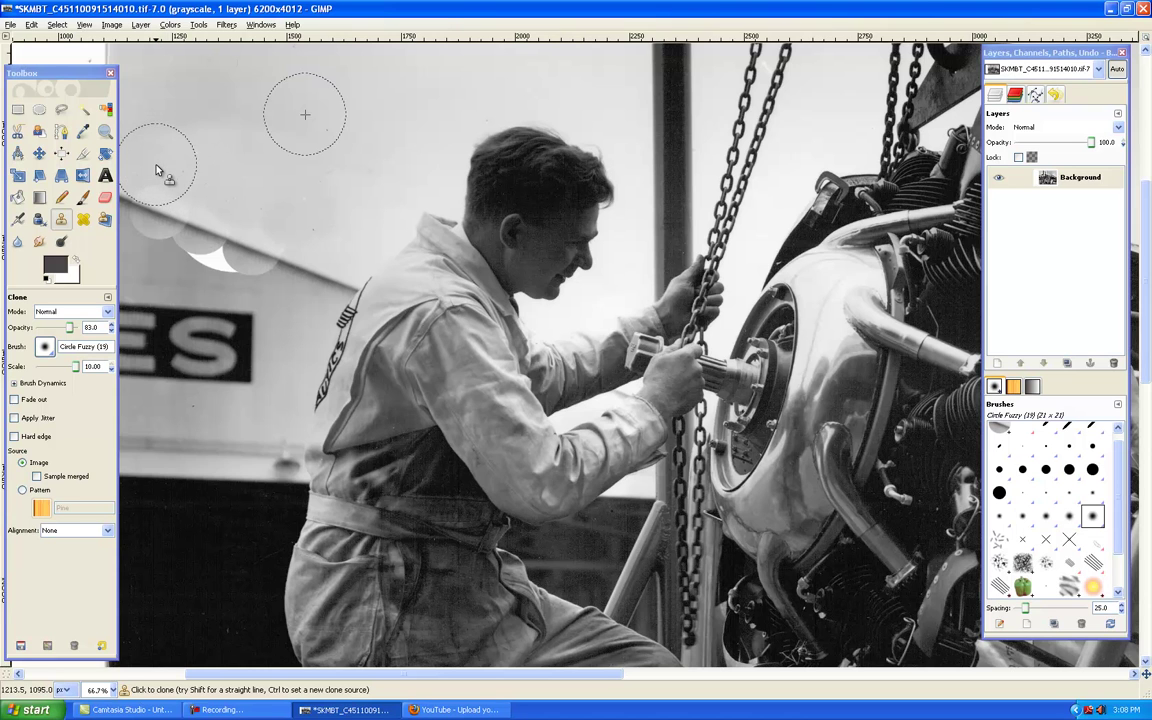
mouse_move(156, 170)
left_mouse_down()
mouse_move(193, 180)
mouse_move(182, 180)
left_mouse_up()
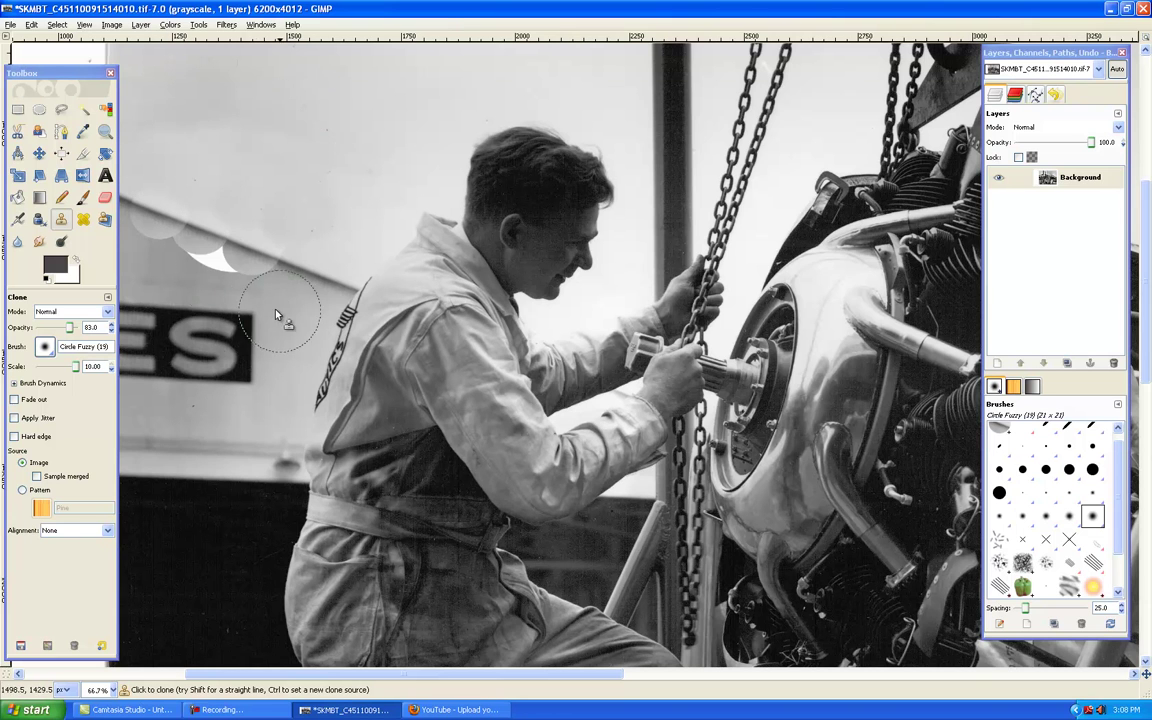
left_click_drag(76, 370, 62, 370)
left_click_drag(50, 75, 29, 203)
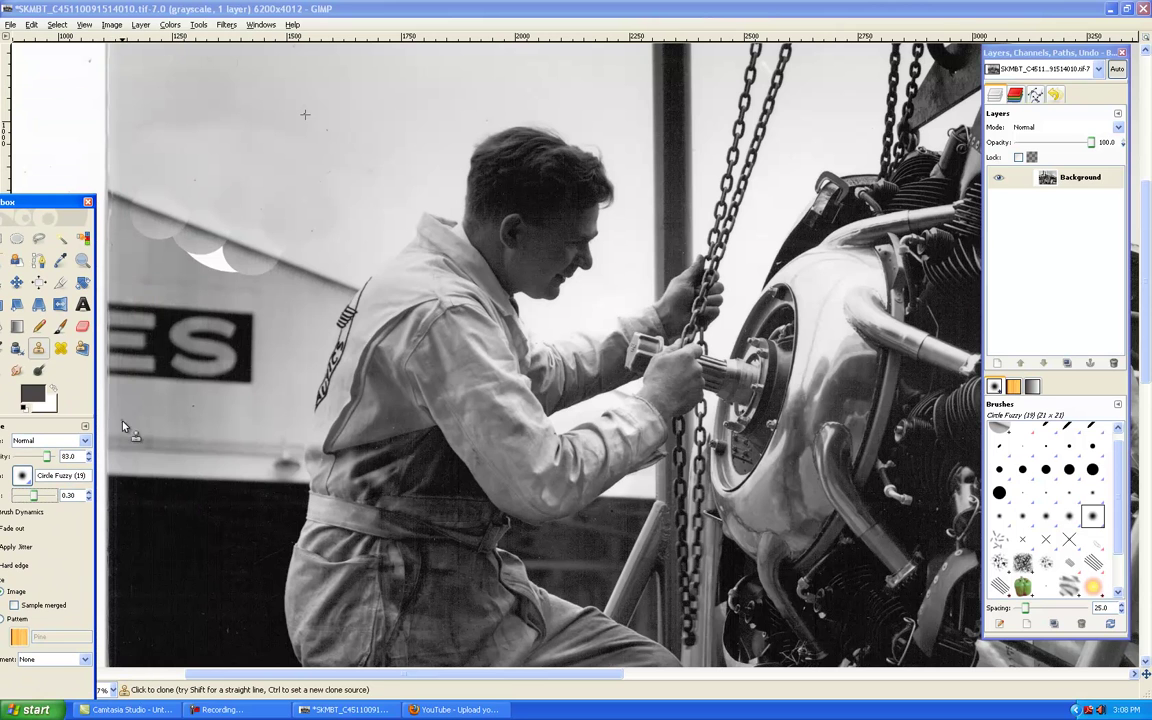
At clone scale 1.84, sample adjacent grey and paint over the crescent left of the ES sign.
left_click_drag(40, 497, 45, 497)
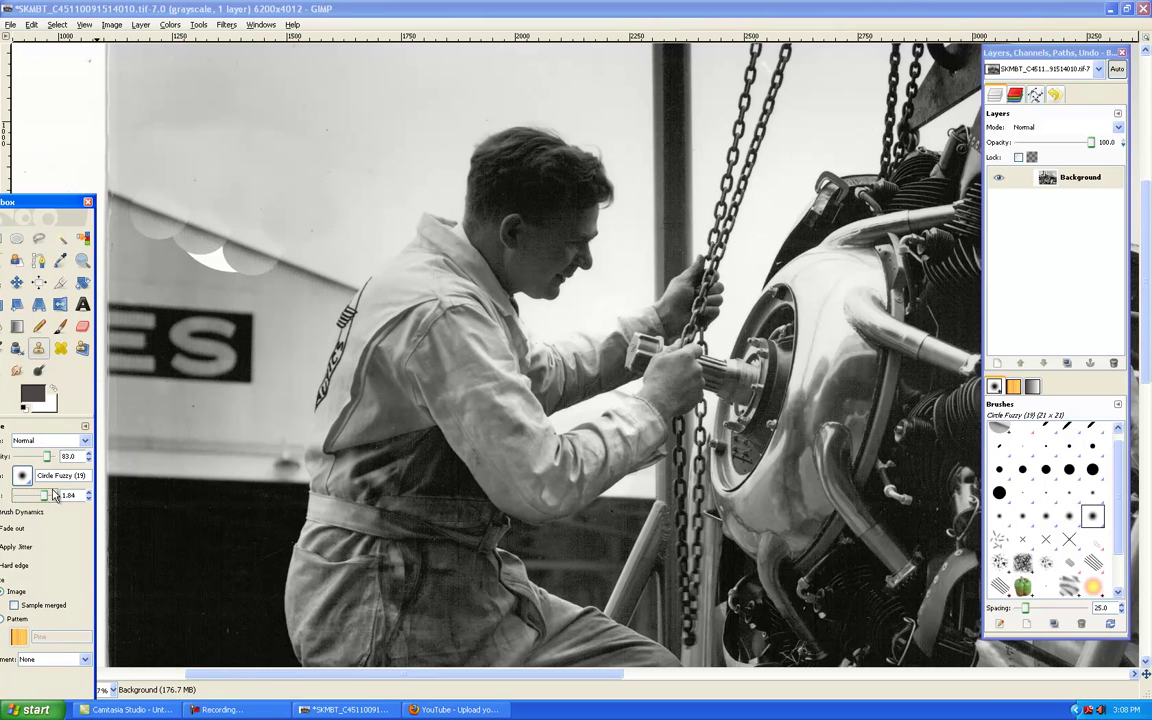
key("ctrl")
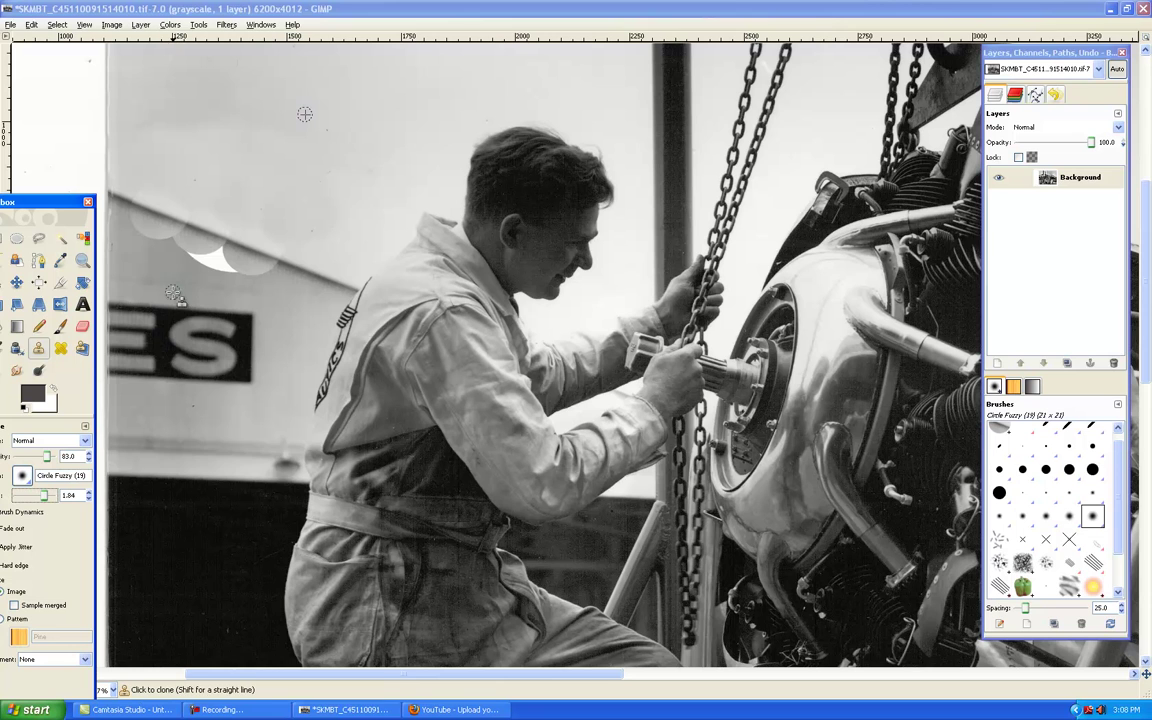
left_click(174, 263, "ctrl")
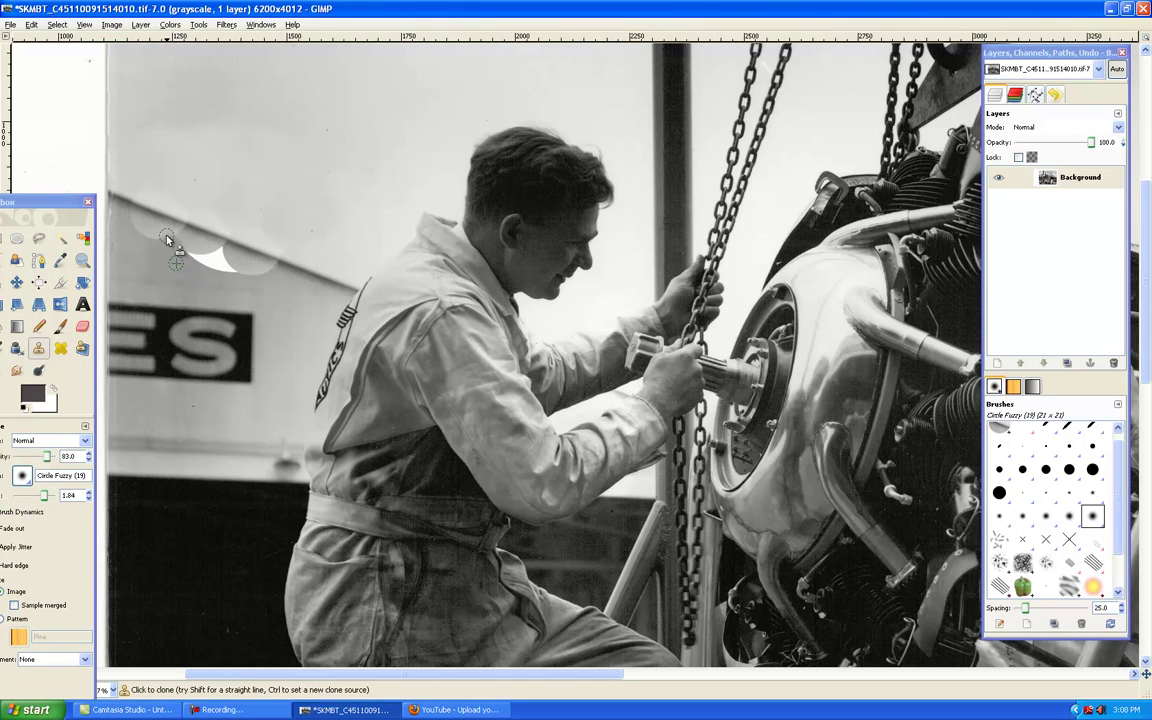
left_click_drag(171, 246, 220, 262)
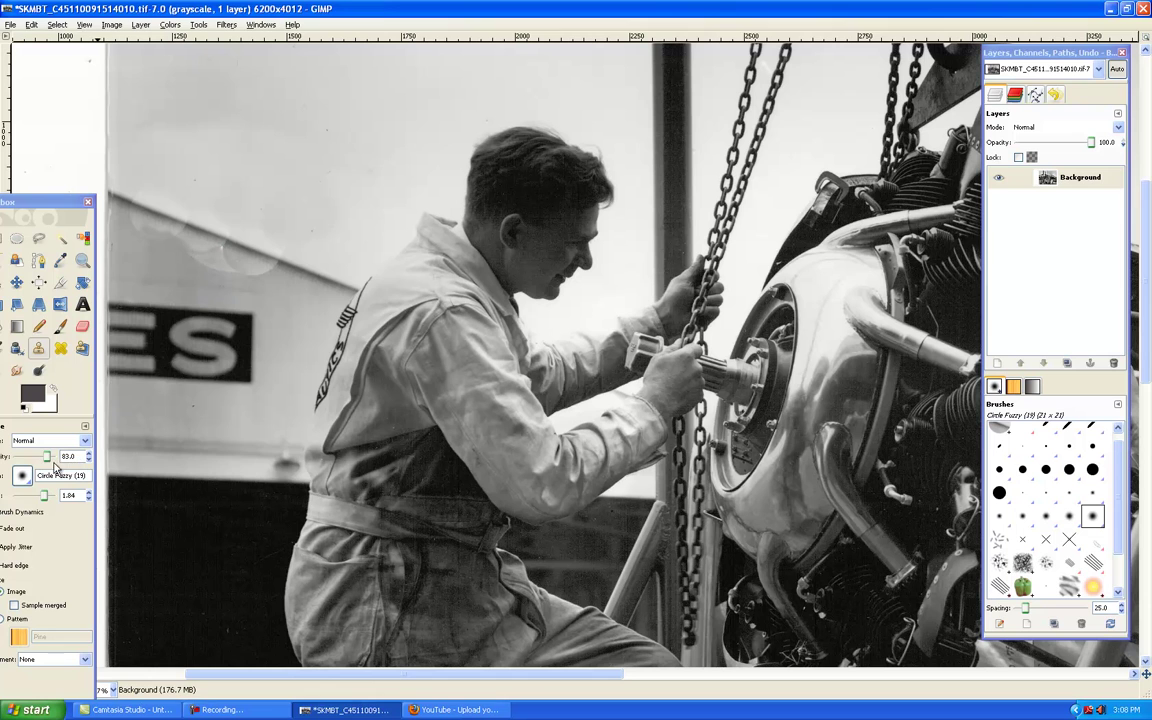
Adjust the clone opacity to about 85.
left_click_drag(47, 456, 58, 456)
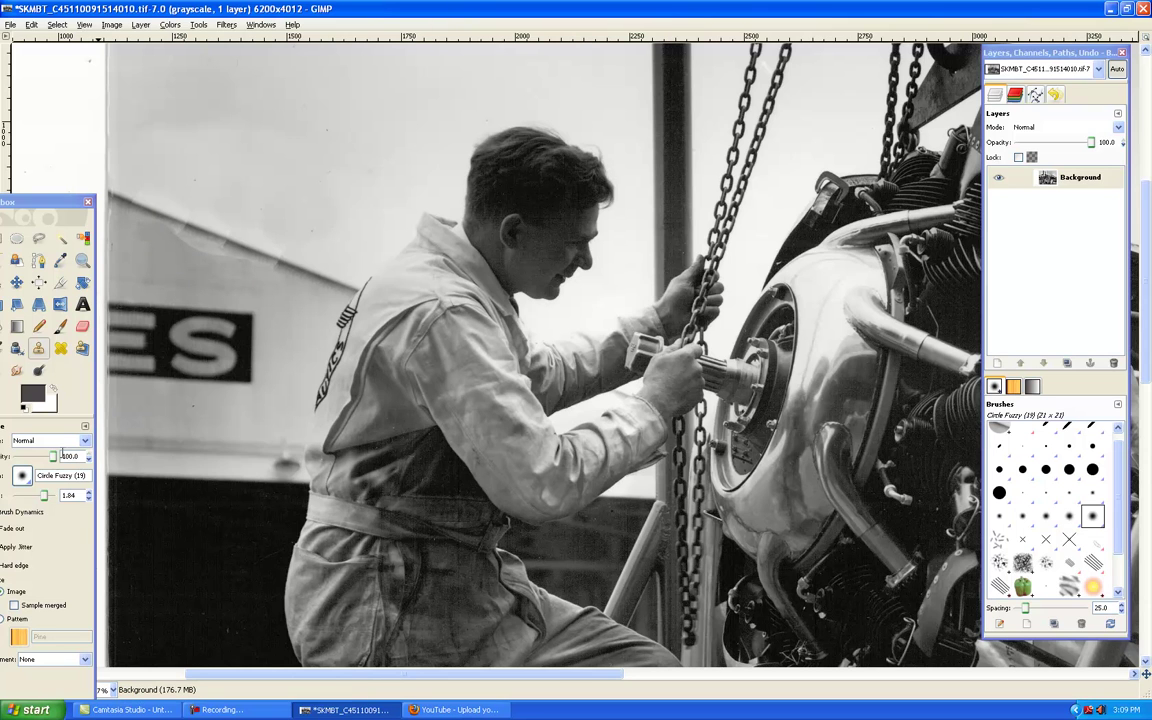
left_click_drag(56, 463, 51, 462)
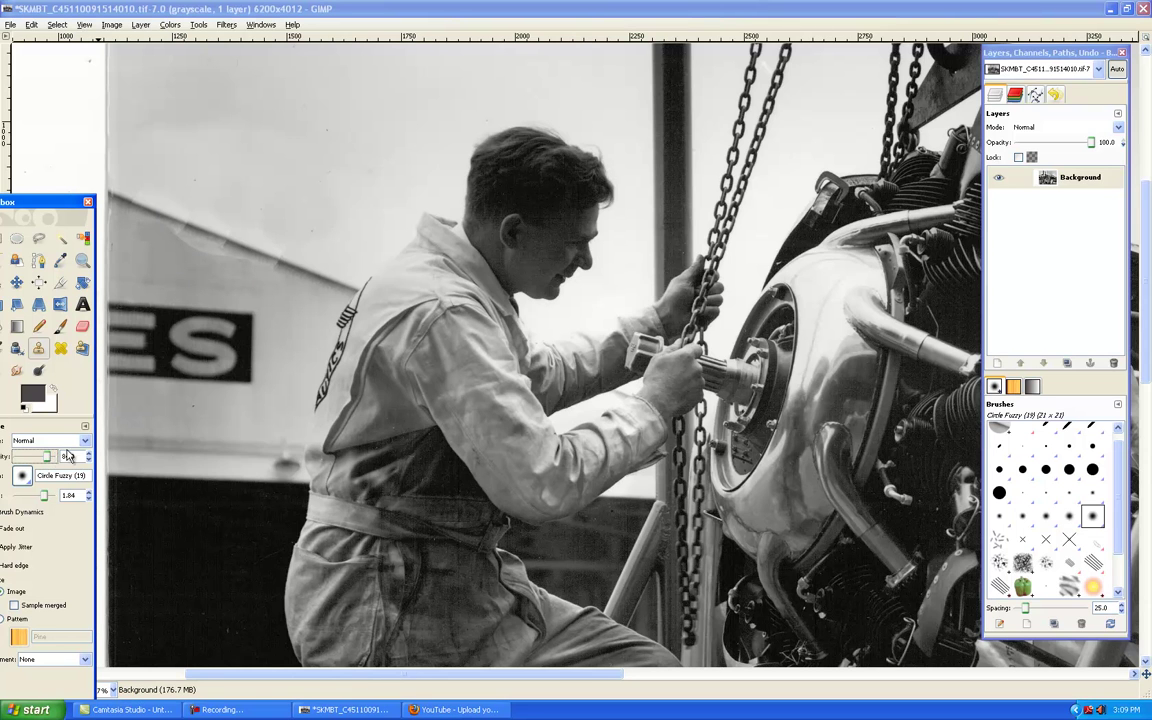
left_click(288, 296)
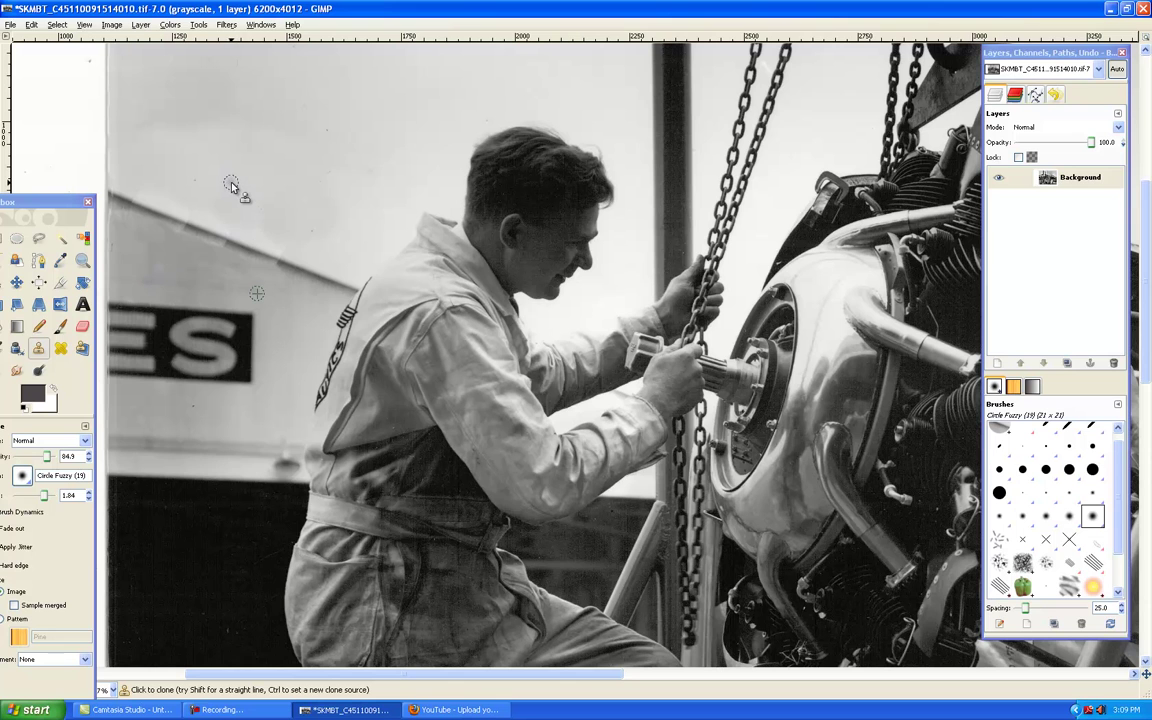
Pick new clone sources in the sky and near the hangar roof edge.
left_click(31, 24)
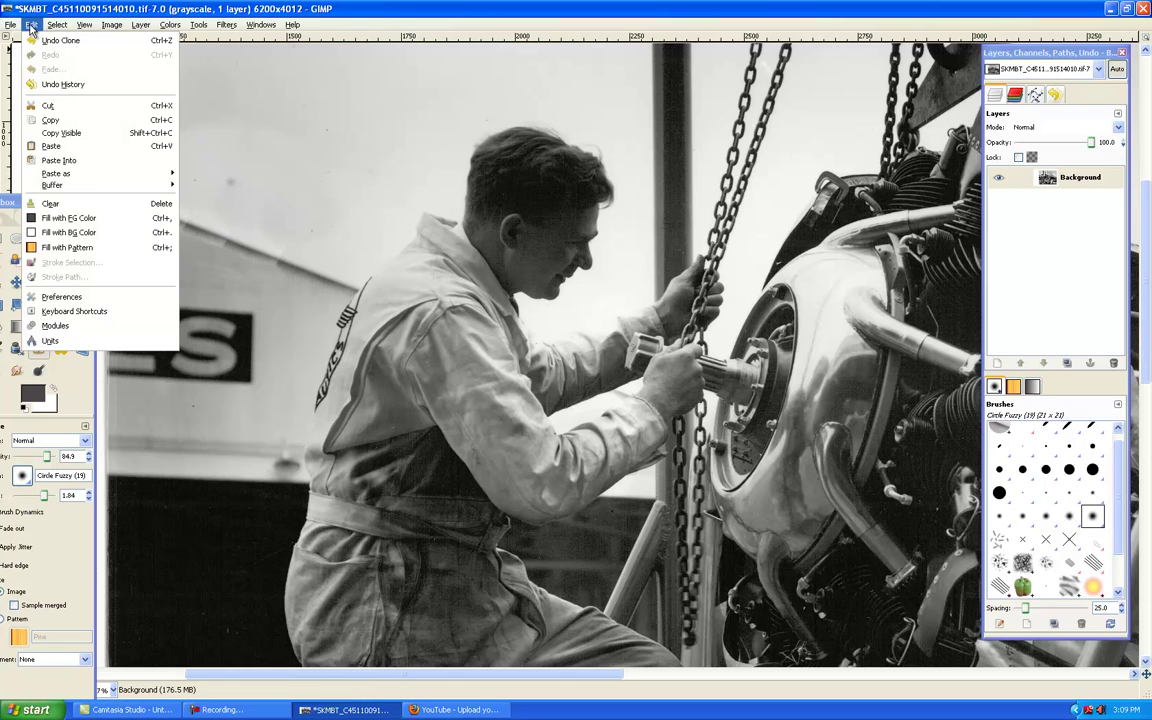
key("Escape")
left_click(265, 177, "ctrl")
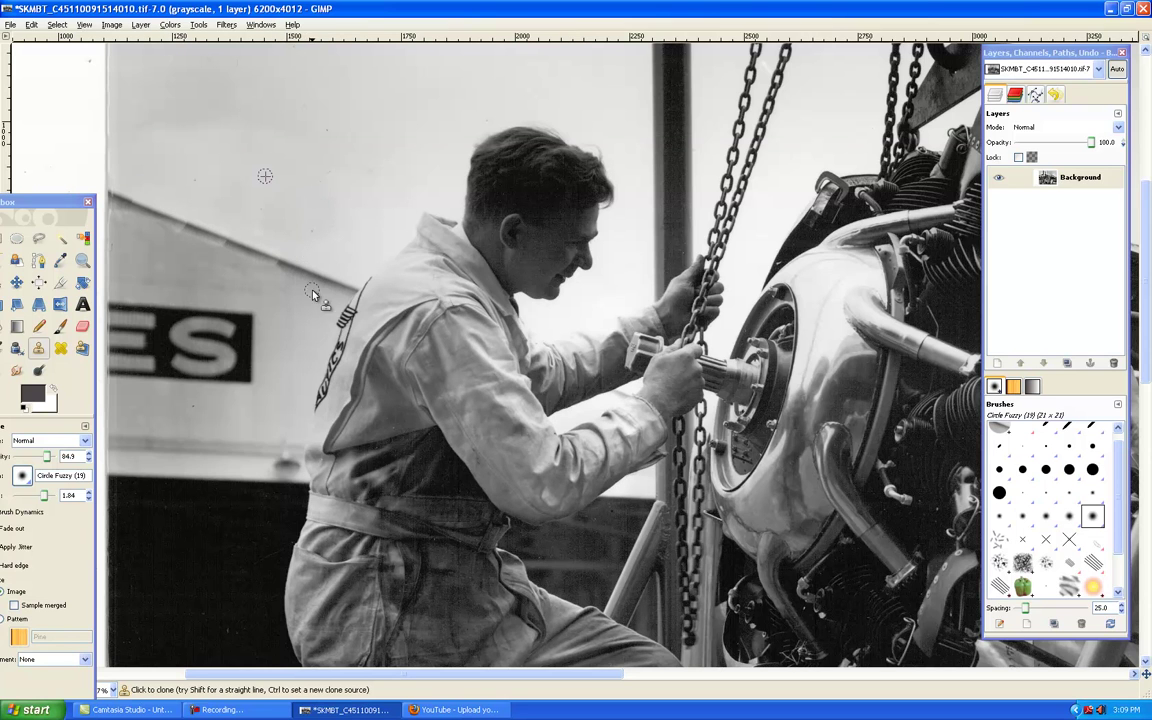
key("ctrl")
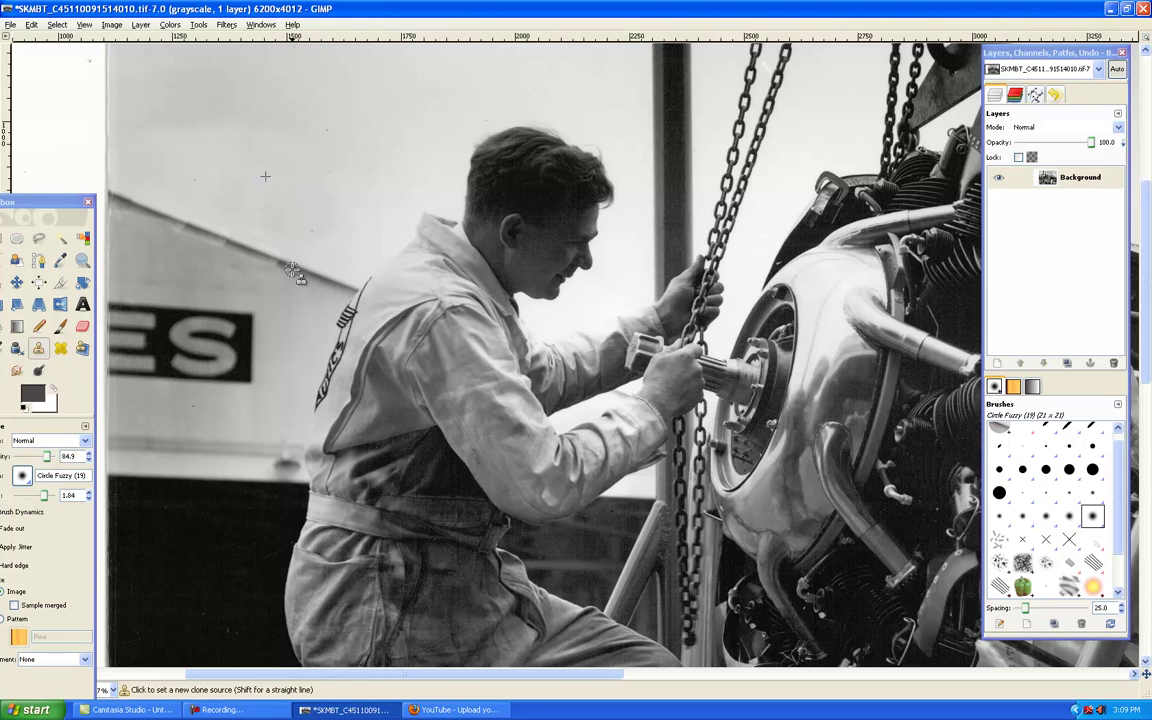
left_click(293, 270, "ctrl")
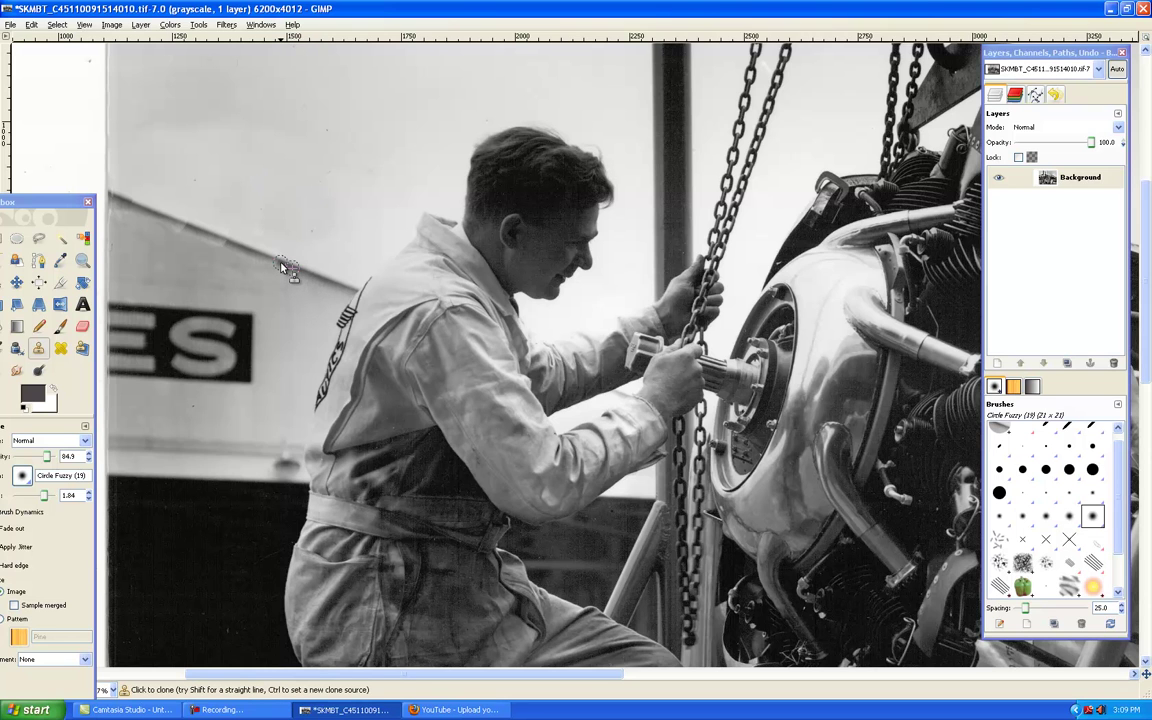
Clone grey along the roof line, then undo the last stroke that didn't blend.
key("ctrl")
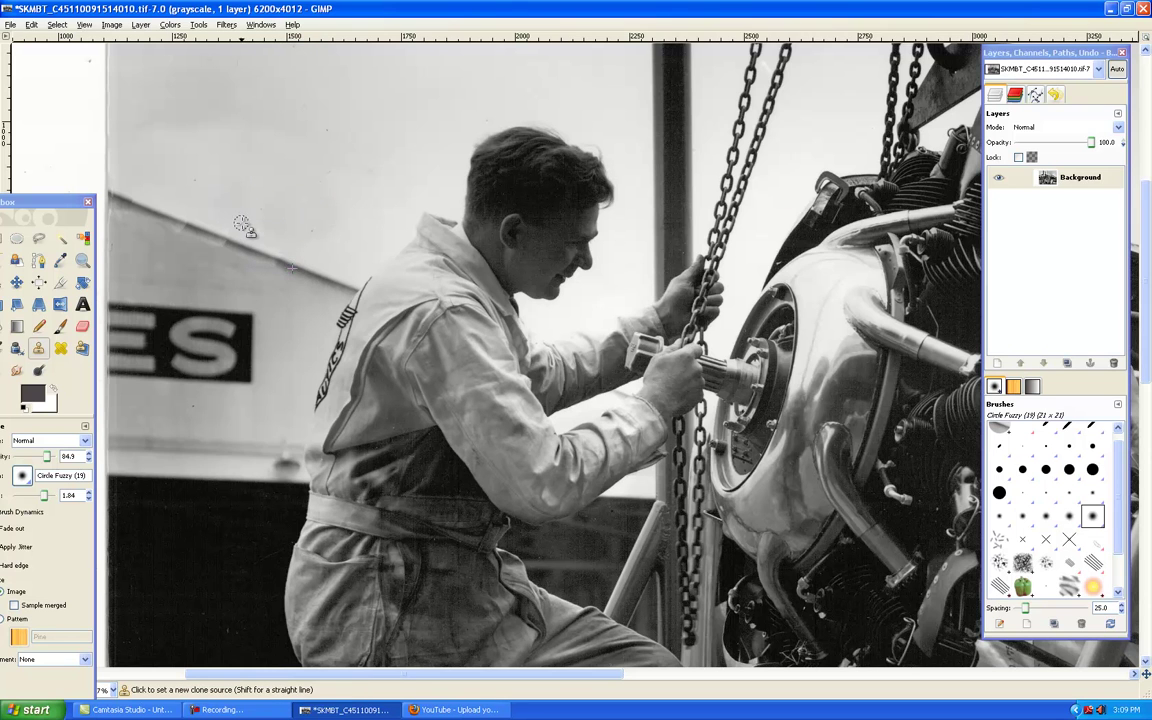
left_click(231, 247, "ctrl")
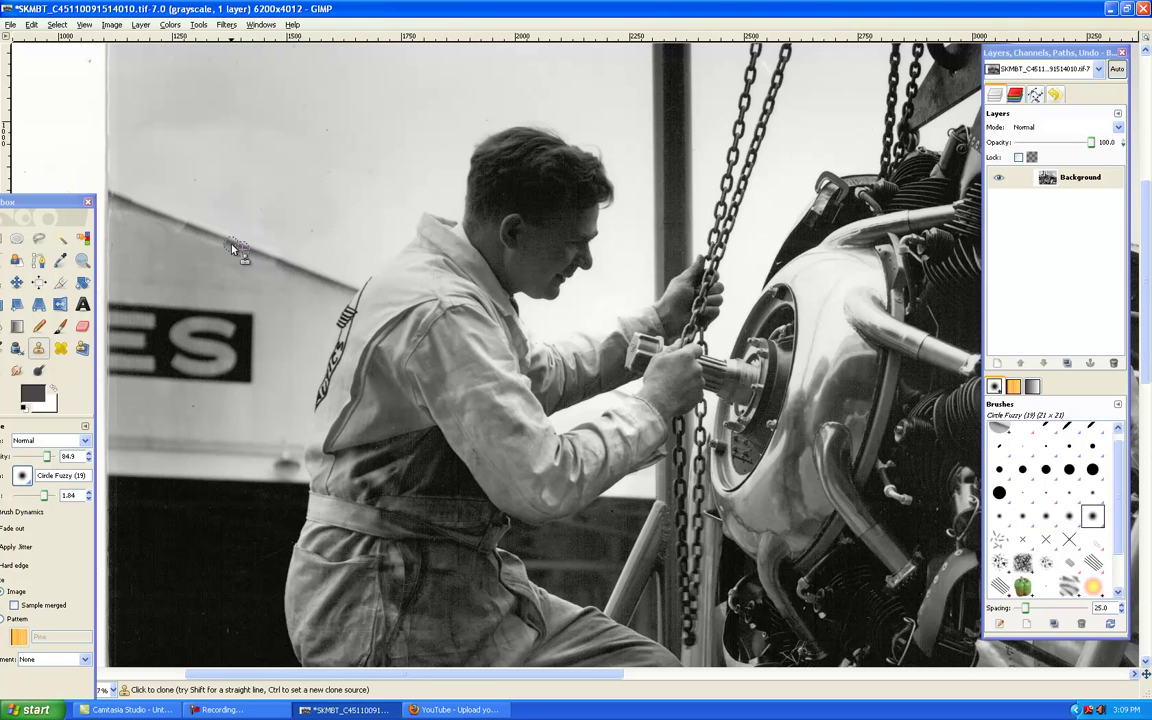
left_click(197, 202, "ctrl")
left_click(32, 24)
left_click(60, 38)
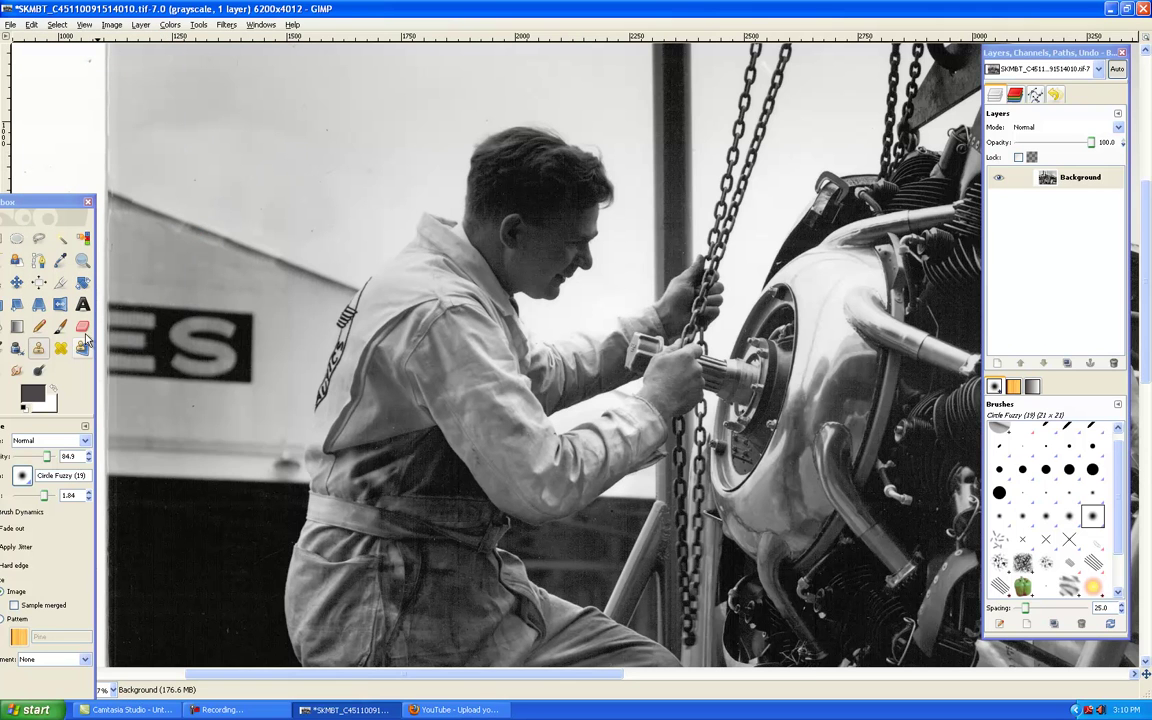
Zoom out four times until the whole hangar photo fits the window.
left_click(82, 260)
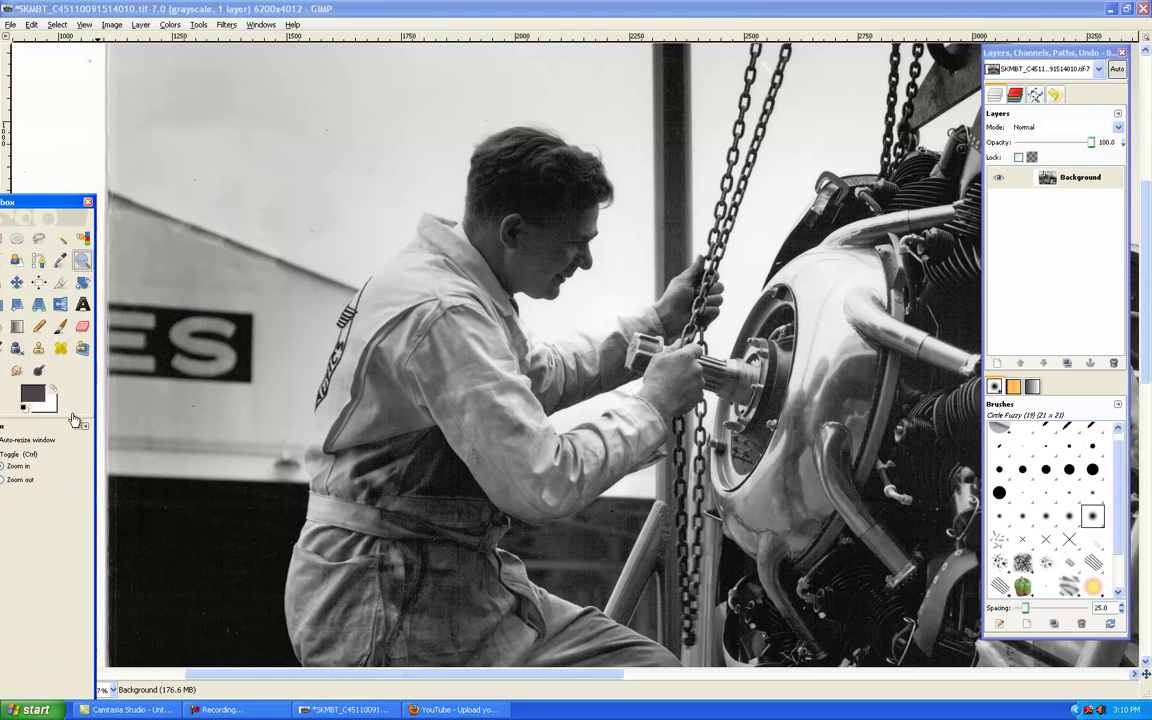
left_click(12, 480)
left_click(255, 403)
left_click(255, 403)
left_click(256, 400)
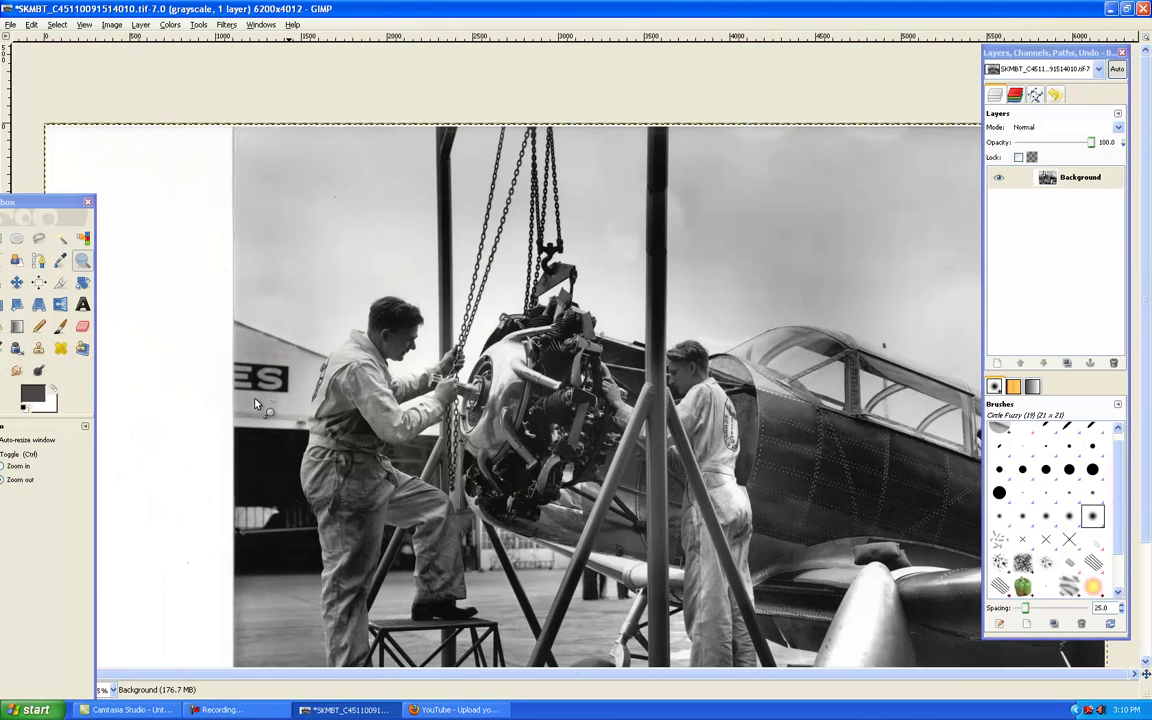
left_click(257, 398)
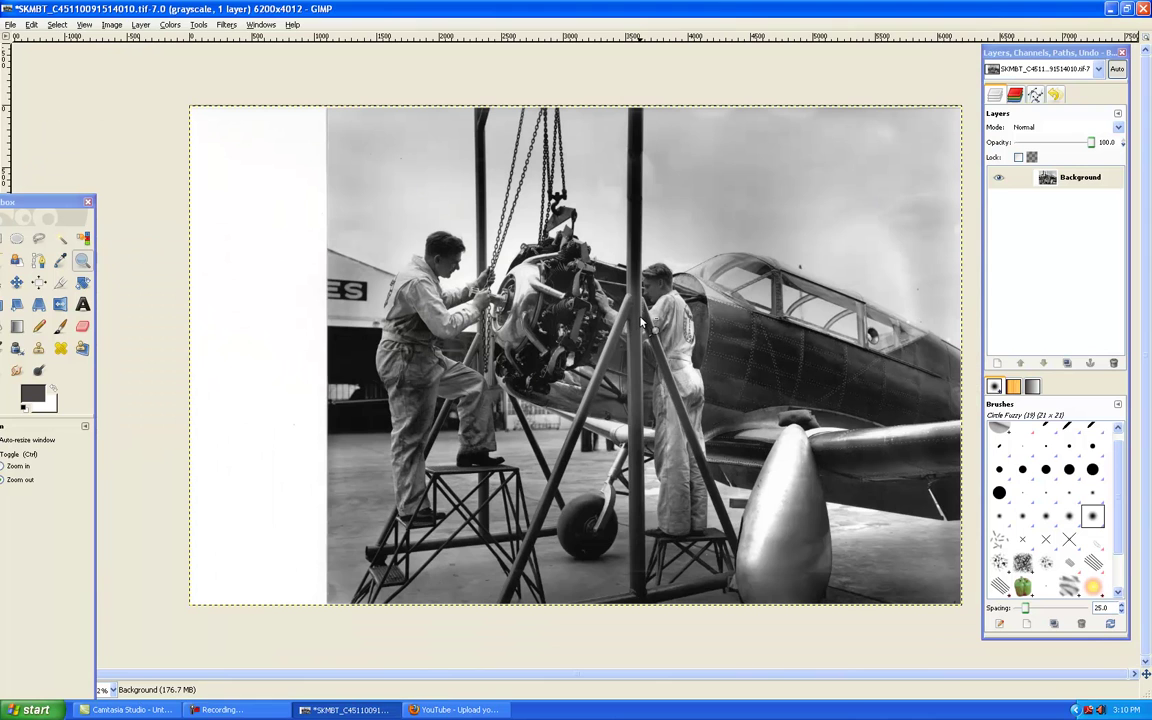